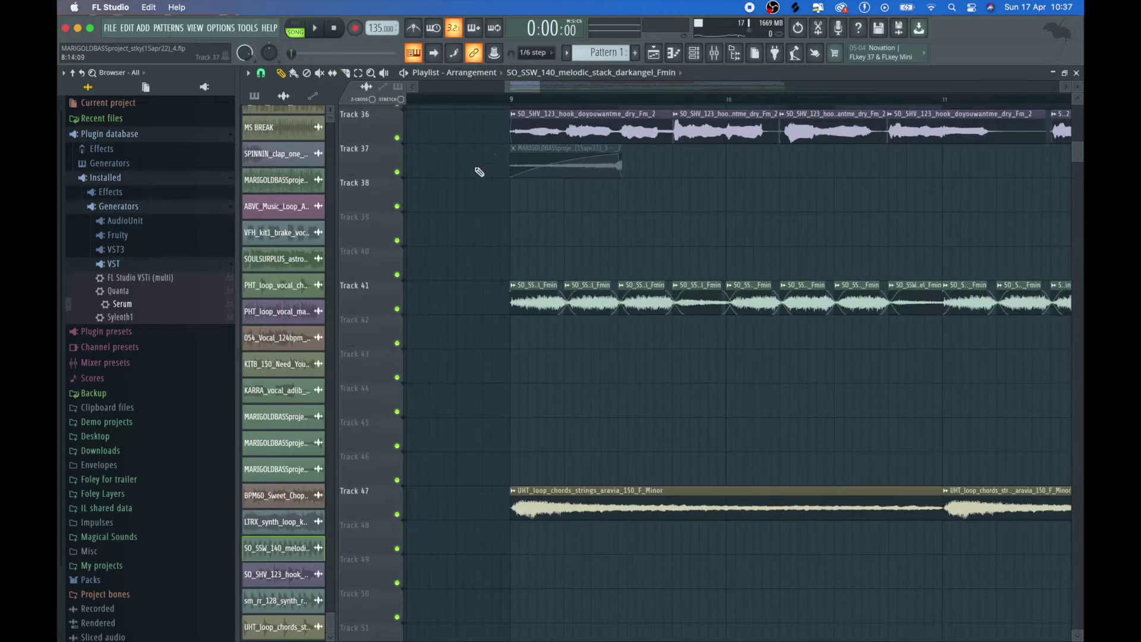
Step: Listen to the soloed melodic stack loop on Track 41 from bar 9
{"action": "key", "text": "space"}
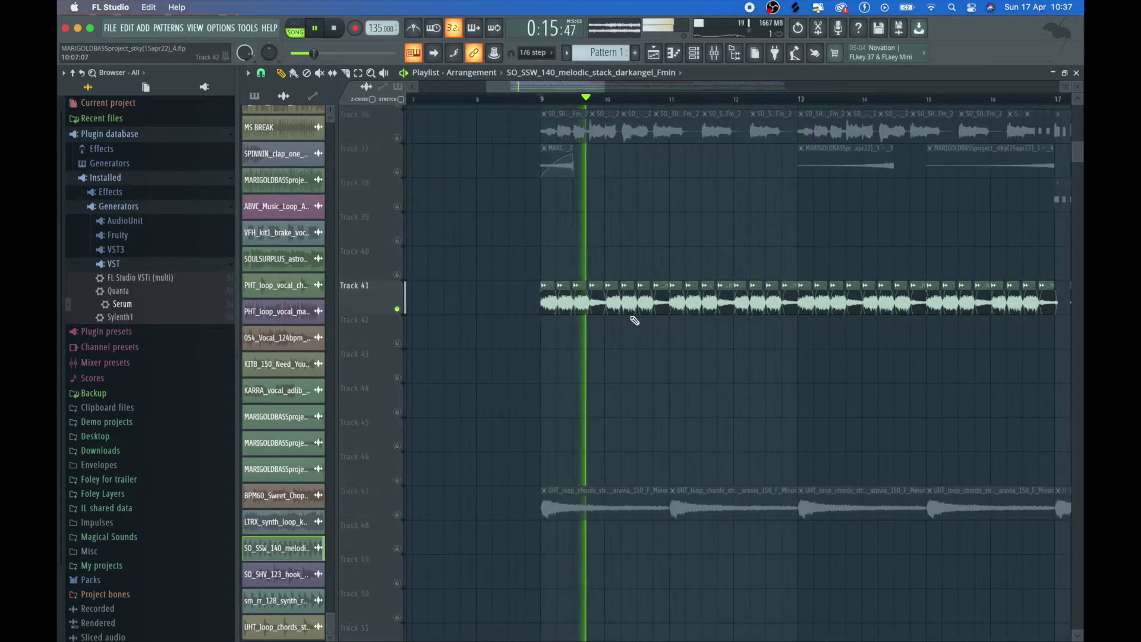
{"action": "scroll", "coordinate": [630, 321], "scroll_direction": "up", "scroll_amount": 10}
{"action": "scroll", "coordinate": [628, 318], "scroll_direction": "up", "scroll_amount": 2, "text": "ctrl"}
{"action": "key", "text": "space"}
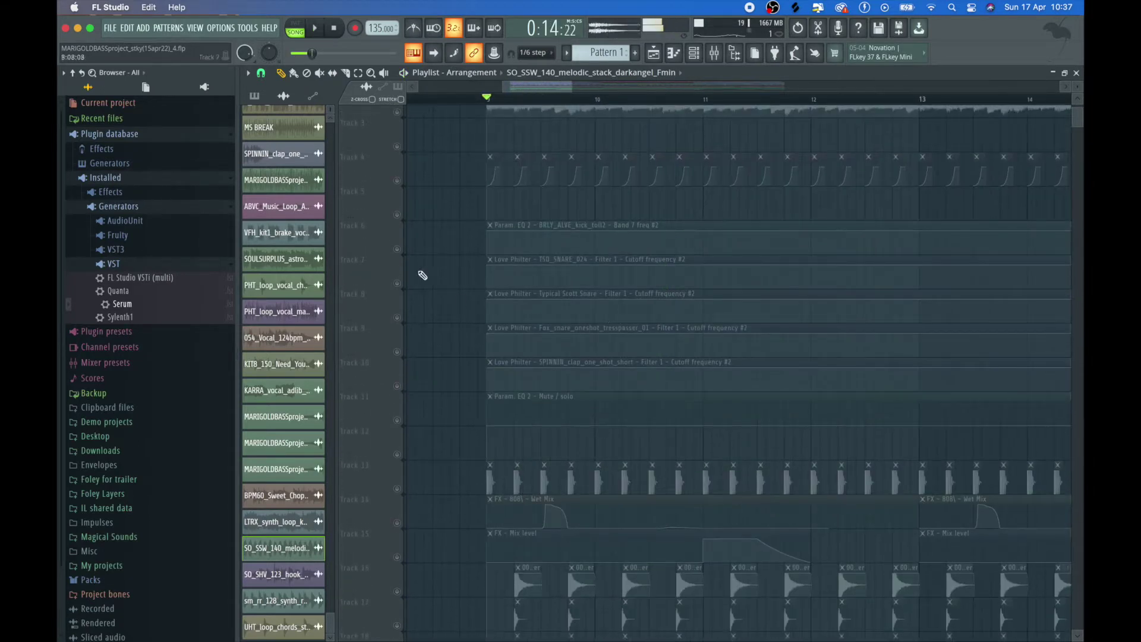
{"action": "key", "text": "space"}
{"action": "scroll", "coordinate": [458, 285], "scroll_direction": "down", "scroll_amount": 11}
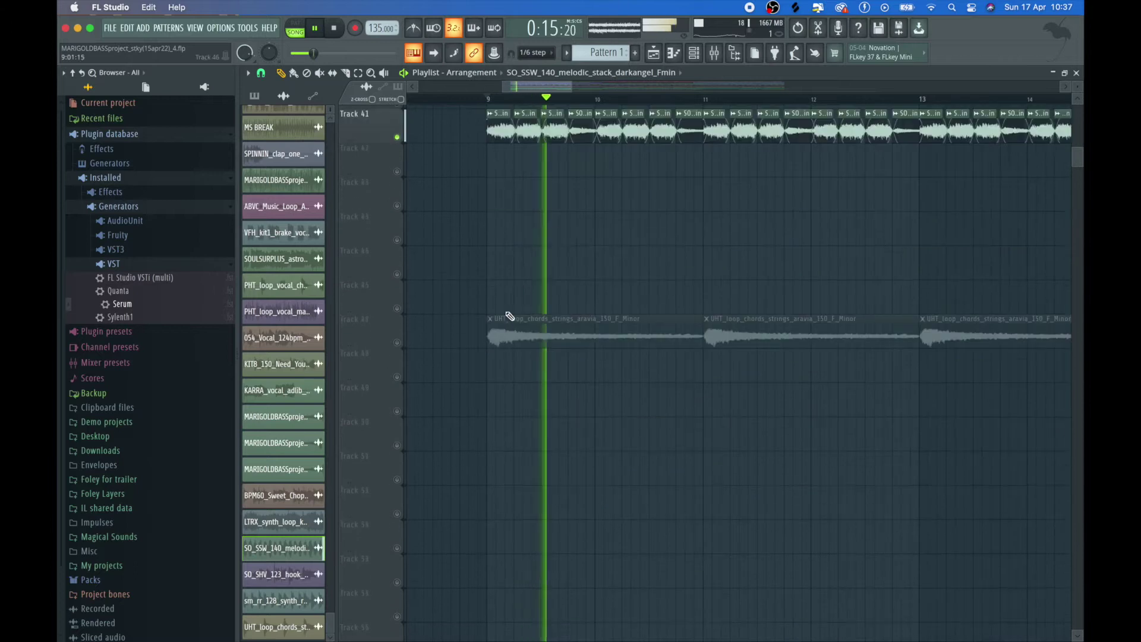
{"action": "scroll", "coordinate": [523, 308], "scroll_direction": "down", "scroll_amount": 2, "text": "ctrl"}
{"action": "scroll", "coordinate": [553, 298], "scroll_direction": "up", "scroll_amount": 3}
{"action": "scroll", "coordinate": [523, 237], "scroll_direction": "down", "scroll_amount": 4}
{"action": "key", "text": "space"}
Step: Enable the string chords loop on Track 47 and listen to it with the melodic stack on Track 41
{"action": "left_click", "coordinate": [398, 229]}
{"action": "key", "text": "space"}
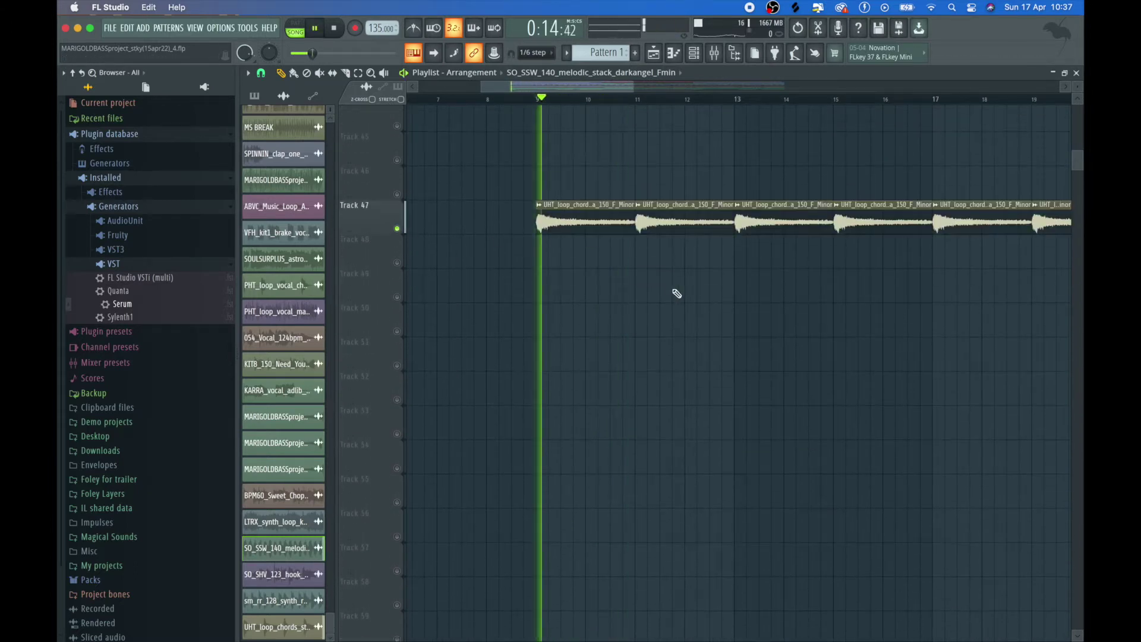
{"action": "scroll", "coordinate": [676, 290], "scroll_direction": "down", "scroll_amount": 2, "text": "ctrl"}
{"action": "scroll", "coordinate": [701, 267], "scroll_direction": "up", "scroll_amount": 4}
{"action": "scroll", "coordinate": [718, 251], "scroll_direction": "up", "scroll_amount": 5}
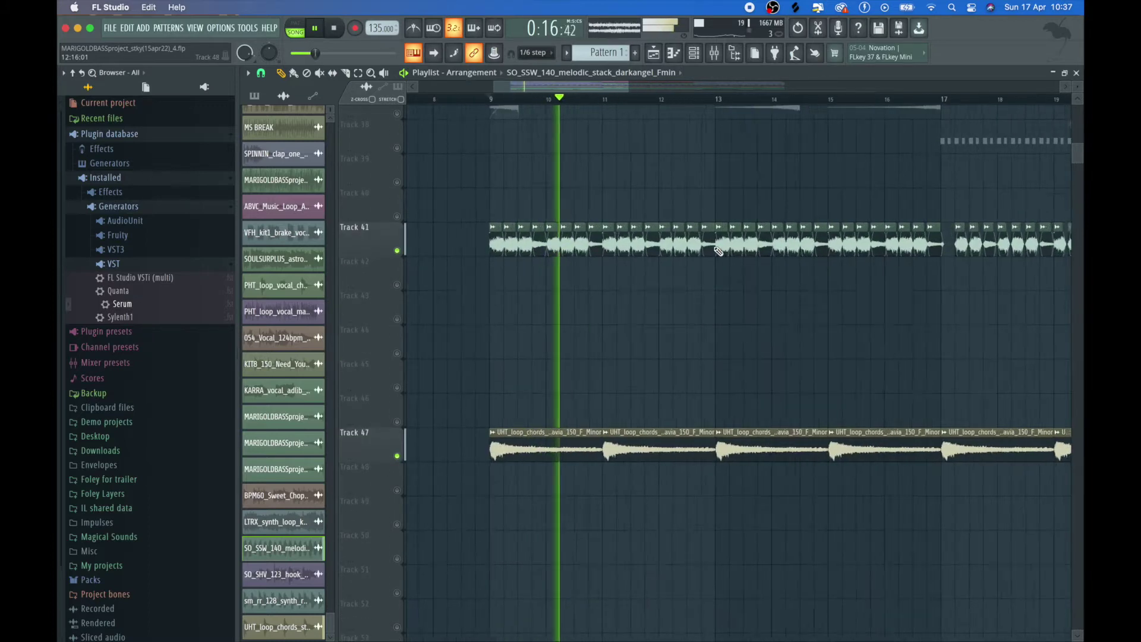
{"action": "scroll", "coordinate": [718, 252], "scroll_direction": "down", "scroll_amount": 2, "text": "ctrl"}
{"action": "key", "text": "space"}
Step: Listen to the vocal tracks 35 and 36 together with the melodic stack on Track 41 from bar 9
{"action": "scroll", "coordinate": [560, 383], "scroll_direction": "up", "scroll_amount": 1, "text": "ctrl"}
{"action": "scroll", "coordinate": [560, 383], "scroll_direction": "up", "scroll_amount": 1}
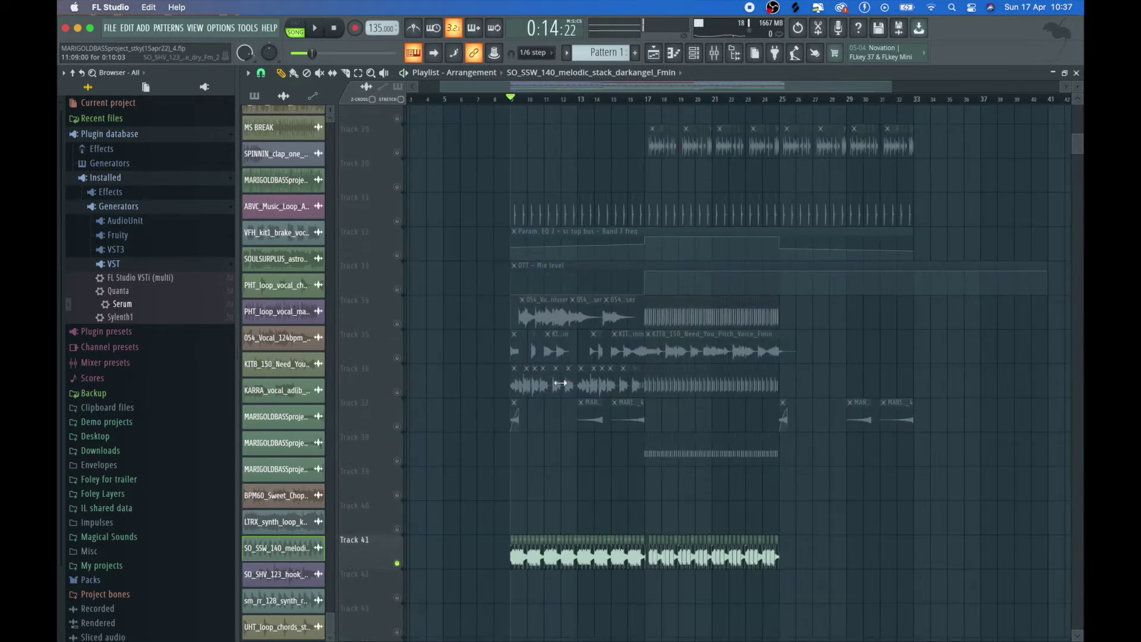
{"action": "scroll", "coordinate": [517, 440], "scroll_direction": "up", "scroll_amount": 2, "text": "ctrl"}
{"action": "key", "text": "space"}
{"action": "scroll", "coordinate": [403, 330], "scroll_direction": "down", "scroll_amount": 2}
{"action": "scroll", "coordinate": [403, 330], "scroll_direction": "up", "scroll_amount": 1, "text": "ctrl"}
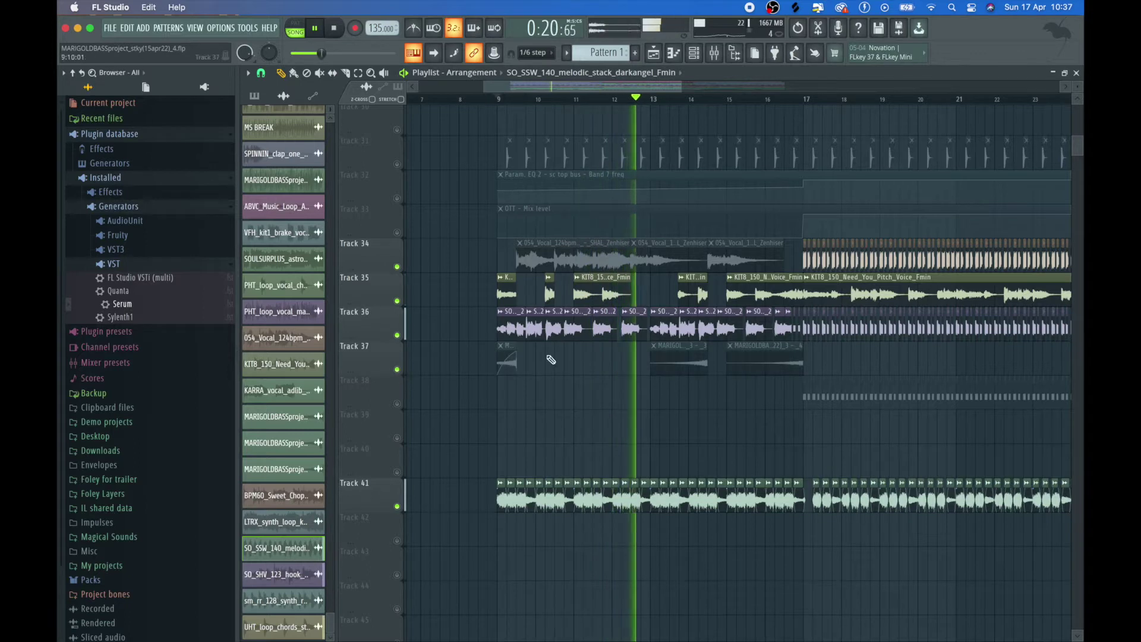
{"action": "scroll", "coordinate": [585, 331], "scroll_direction": "up", "scroll_amount": 15}
{"action": "key", "text": "space"}
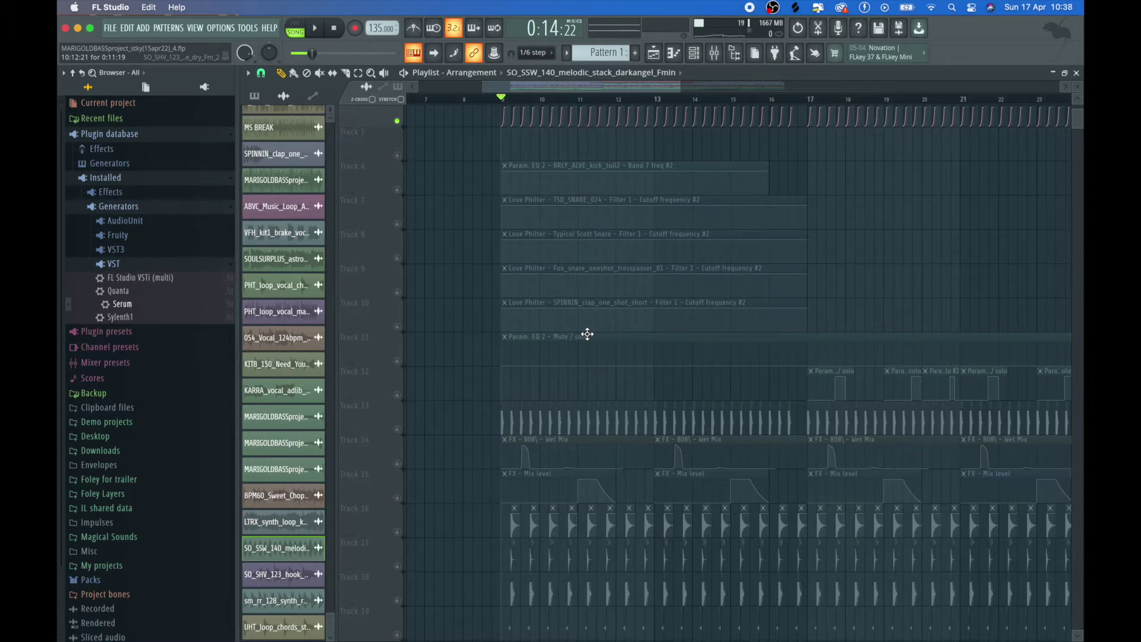
Step: Examine the kick clips on Track 13 and select the BRLY_ALVE_kick_toll2 track in the mixer to see its effects
{"action": "scroll", "coordinate": [587, 334], "scroll_direction": "up", "scroll_amount": 2}
{"action": "scroll", "coordinate": [587, 334], "scroll_direction": "down", "scroll_amount": 6}
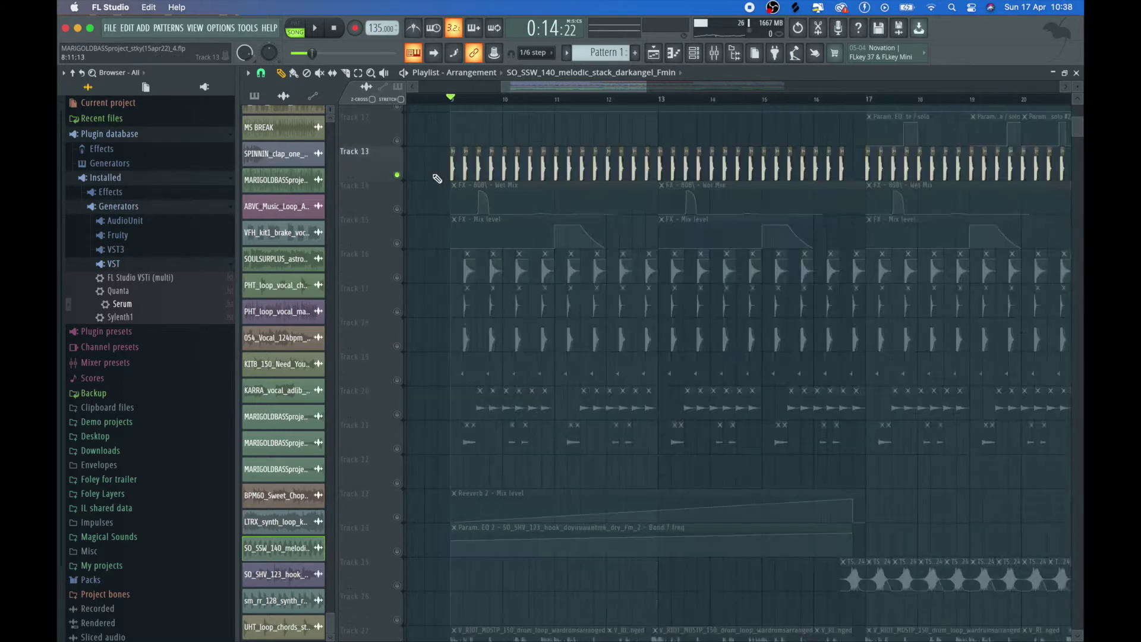
{"action": "scroll", "coordinate": [492, 189], "scroll_direction": "up", "scroll_amount": 4}
{"action": "scroll", "coordinate": [435, 195], "scroll_direction": "down", "scroll_amount": 4}
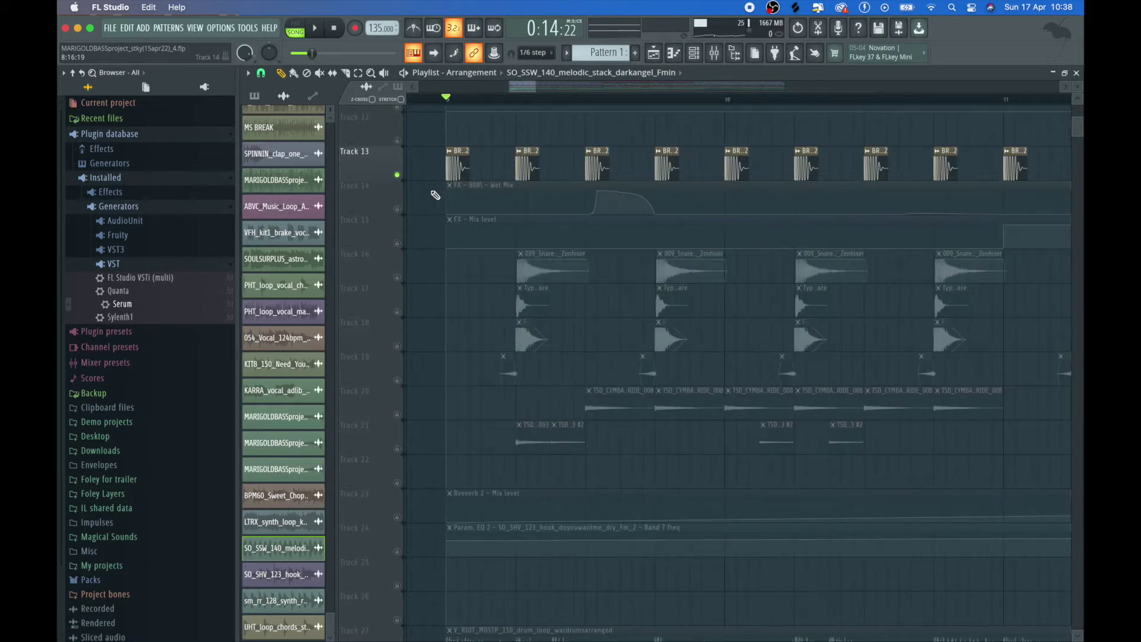
{"action": "scroll", "coordinate": [435, 202], "scroll_direction": "up", "scroll_amount": 3}
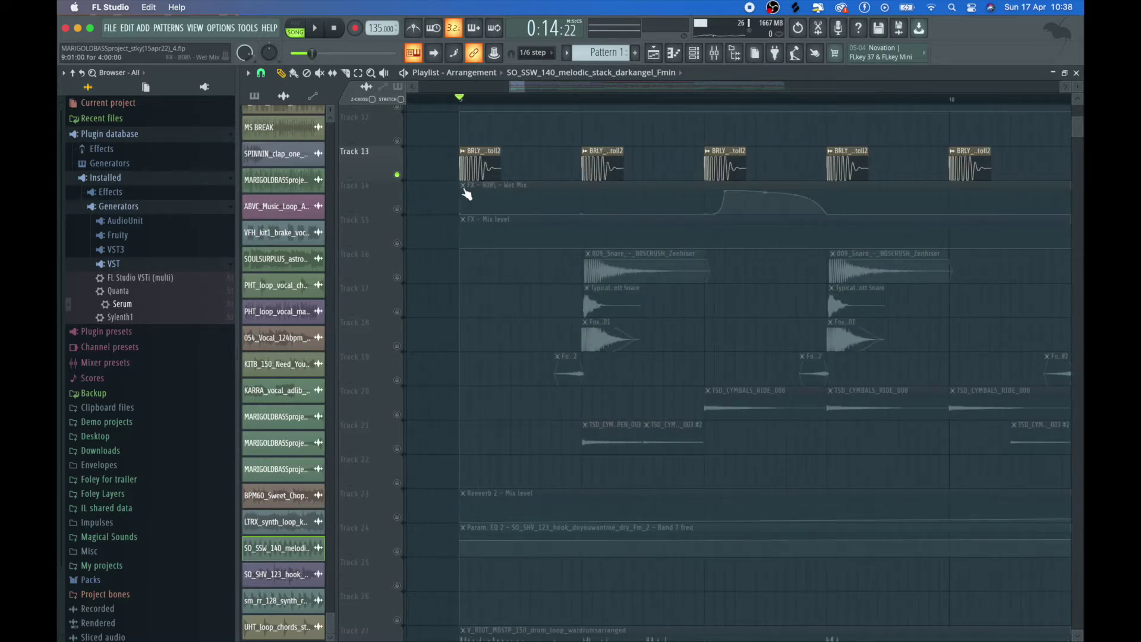
{"action": "scroll", "coordinate": [466, 194], "scroll_direction": "up", "scroll_amount": 3}
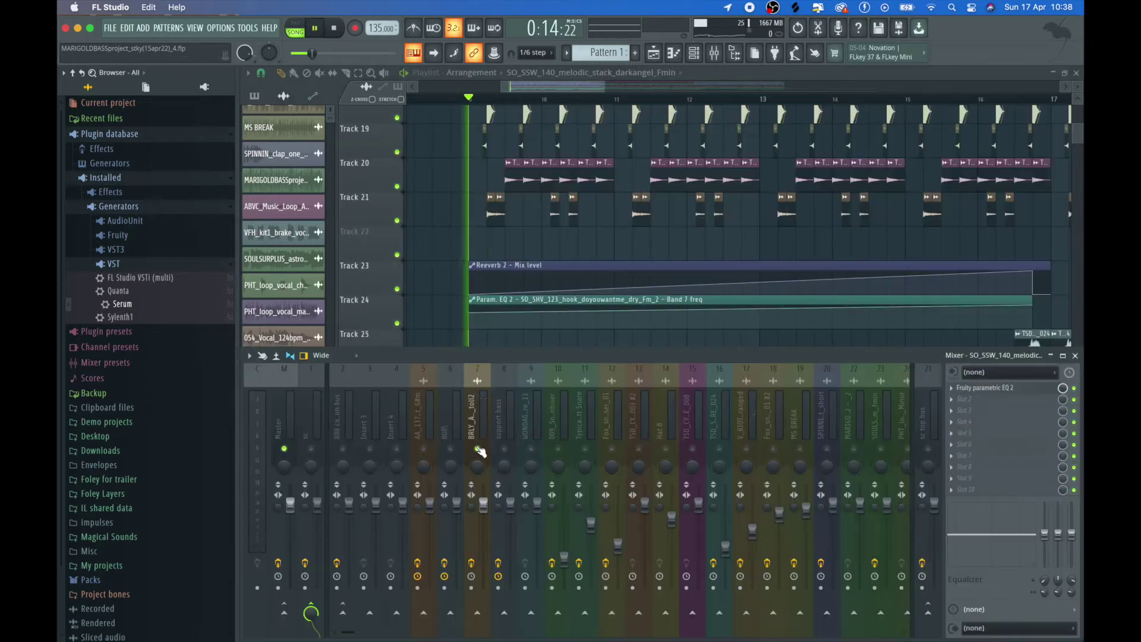
{"action": "left_click", "coordinate": [479, 417]}
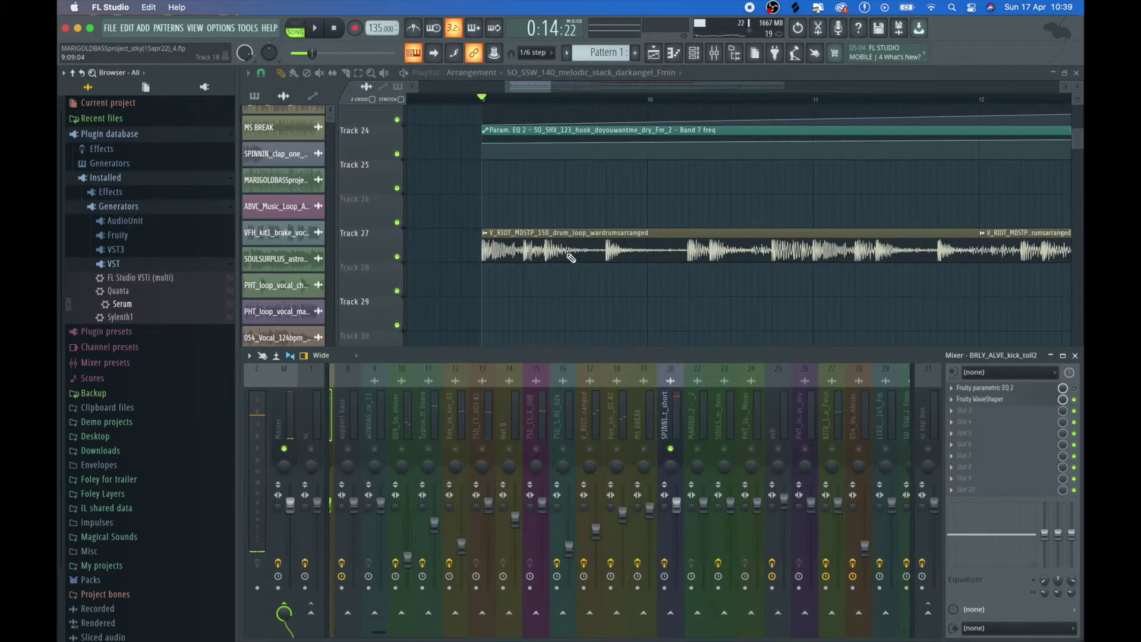
Step: Play the arrangement from bar 9 past bar 17, closing the mixer to examine the drum and automation tracks
{"action": "scroll", "coordinate": [570, 258], "scroll_direction": "up", "scroll_amount": 2}
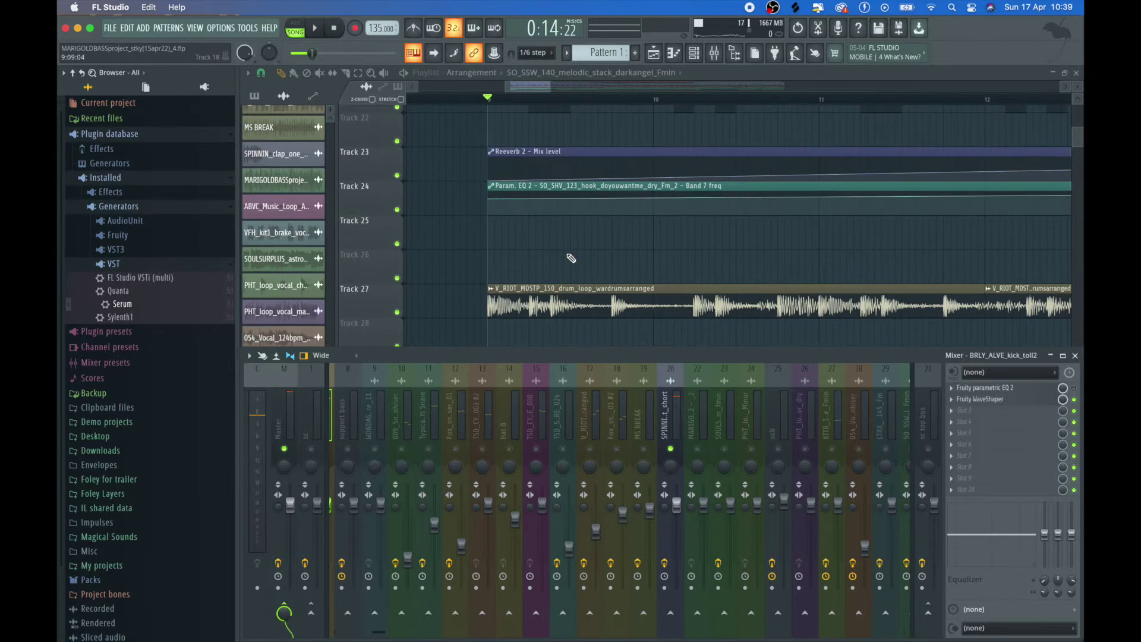
{"action": "scroll", "coordinate": [571, 257], "scroll_direction": "up", "scroll_amount": 8}
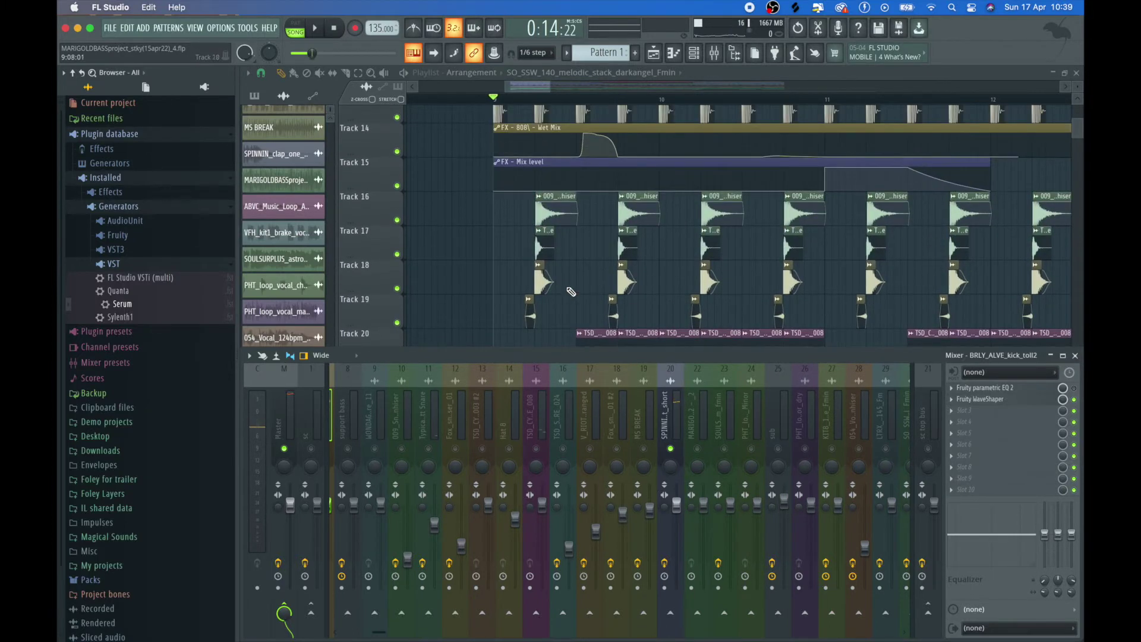
{"action": "key", "text": "space"}
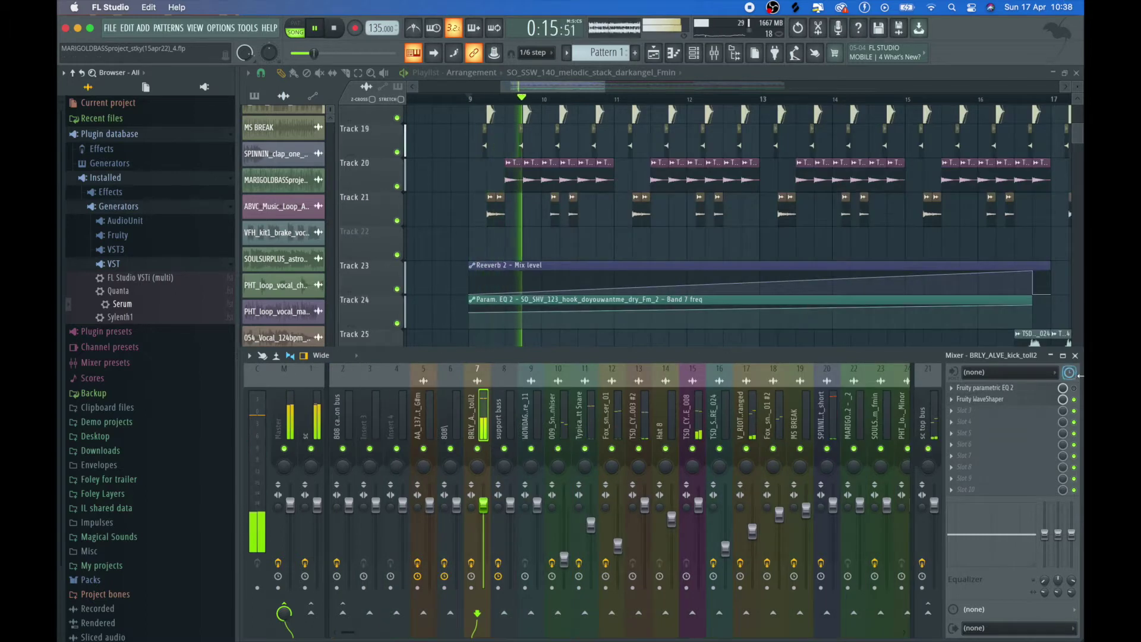
{"action": "left_click", "coordinate": [1074, 355]}
{"action": "scroll", "coordinate": [715, 267], "scroll_direction": "up", "scroll_amount": 14}
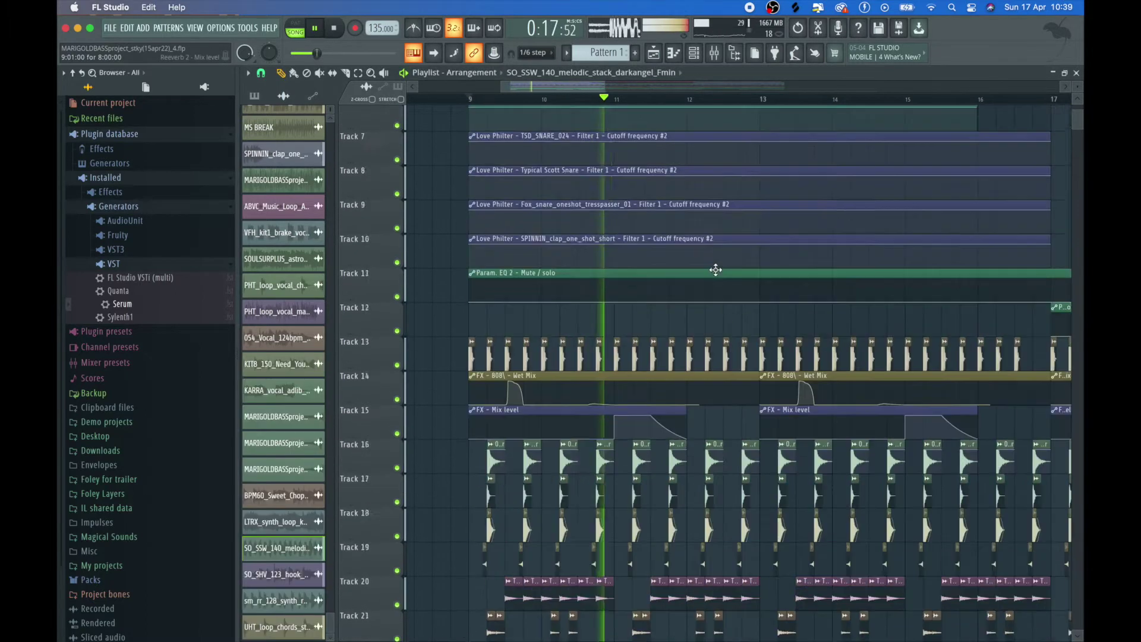
{"action": "scroll", "coordinate": [687, 423], "scroll_direction": "down", "scroll_amount": 5}
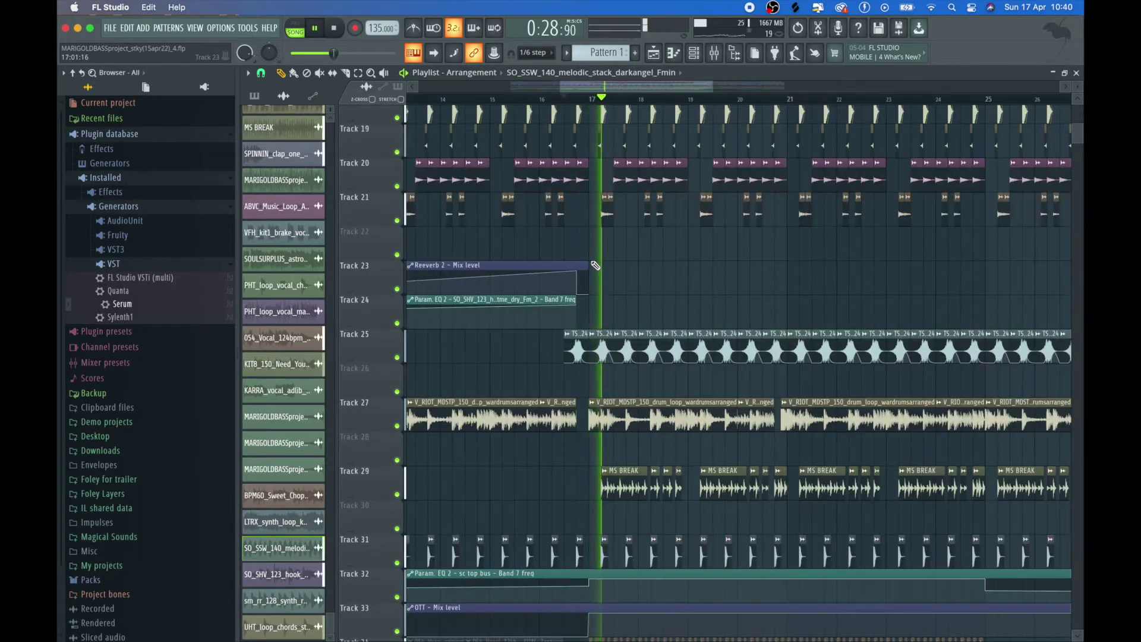
{"action": "scroll", "coordinate": [595, 266], "scroll_direction": "down", "scroll_amount": 3}
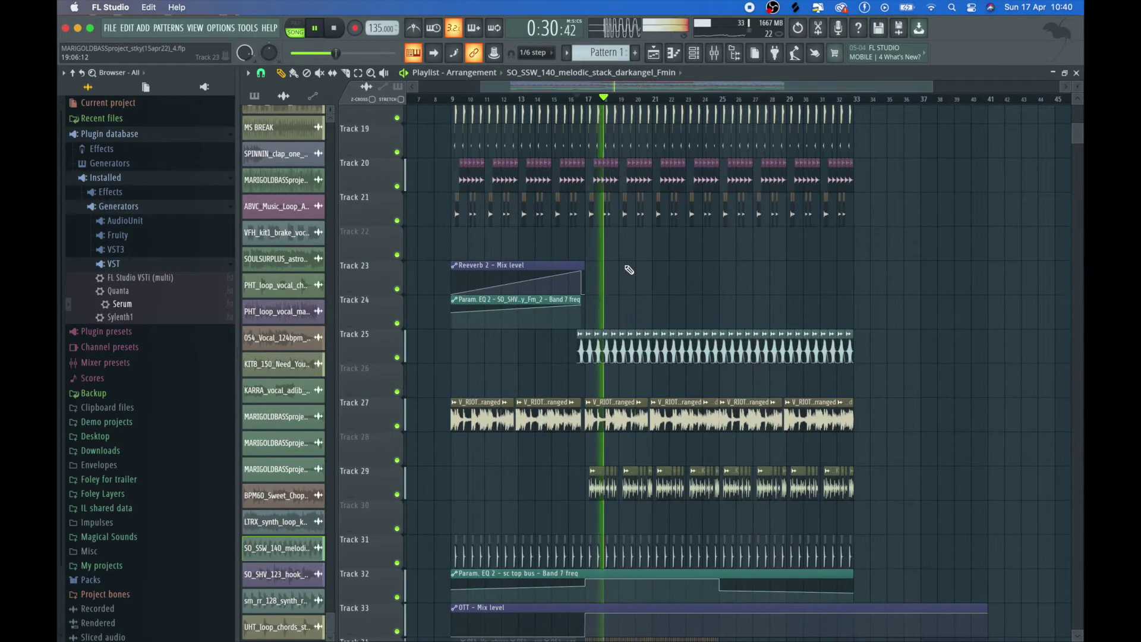
{"action": "scroll", "coordinate": [580, 369], "scroll_direction": "up", "scroll_amount": 1}
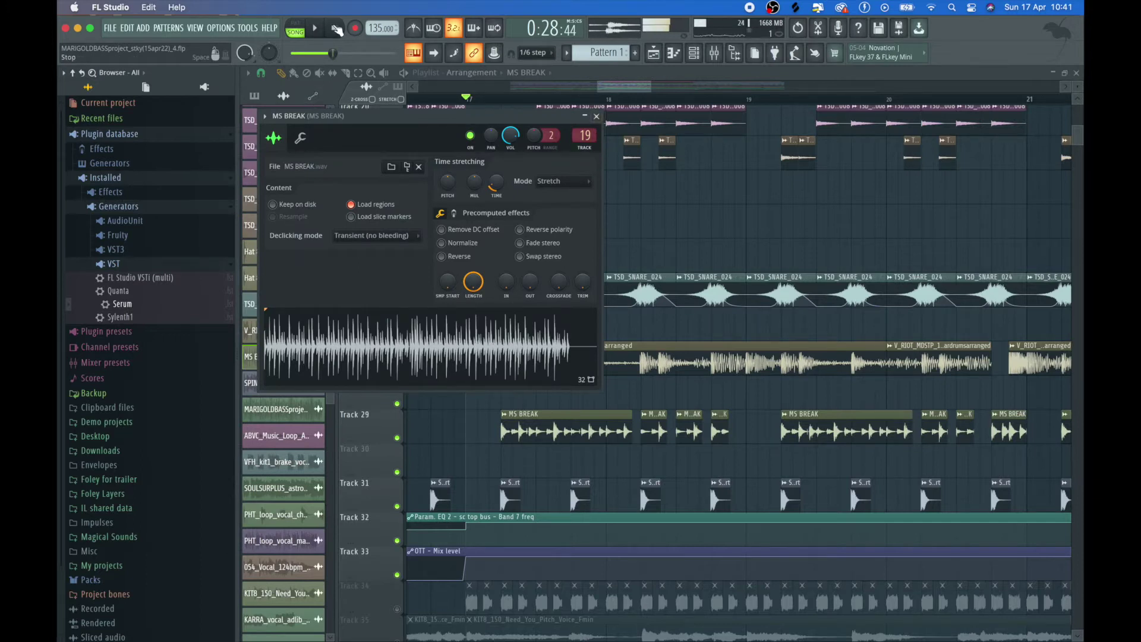
Step: Stop playback, close the MS BREAK sample settings and open Fruity Stereo Enhancer on the MS BREAK mixer track
{"action": "left_click", "coordinate": [335, 29]}
{"action": "left_click", "coordinate": [596, 116]}
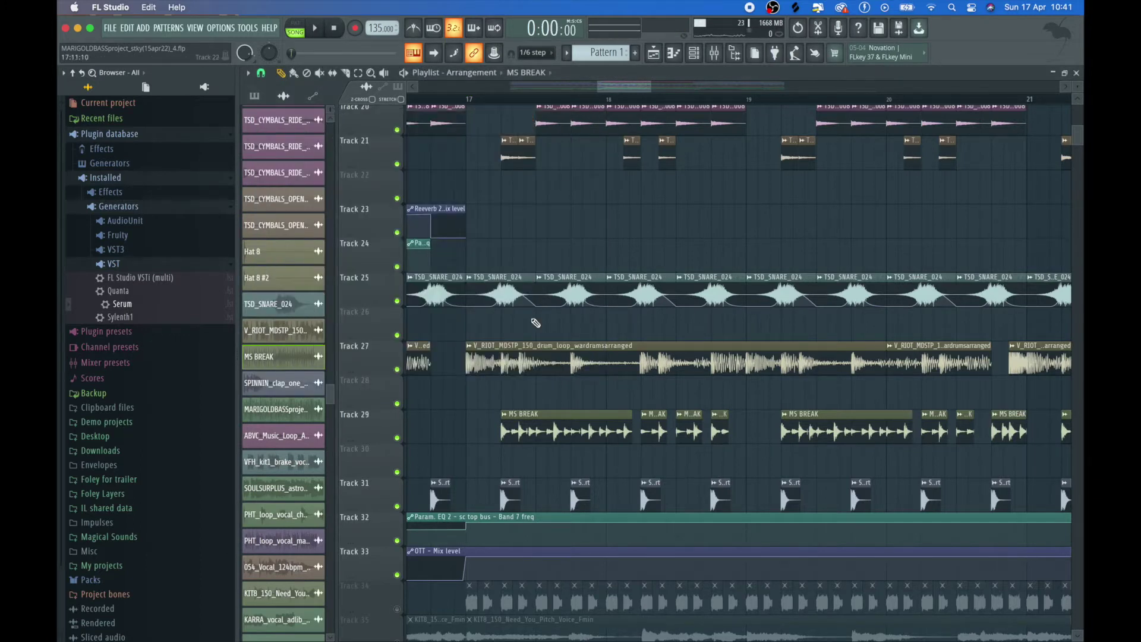
{"action": "scroll", "coordinate": [573, 408], "scroll_direction": "down", "scroll_amount": 3}
{"action": "scroll", "coordinate": [573, 407], "scroll_direction": "down", "scroll_amount": 2}
{"action": "left_click", "coordinate": [714, 53]}
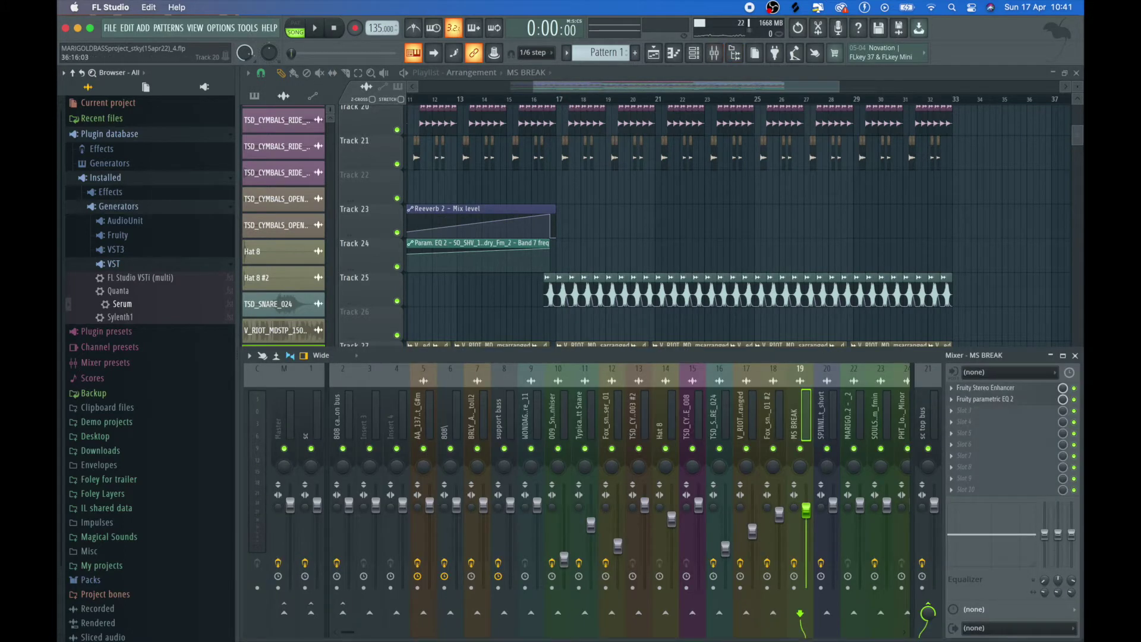
{"action": "scroll", "coordinate": [808, 404], "scroll_direction": "down", "scroll_amount": 4}
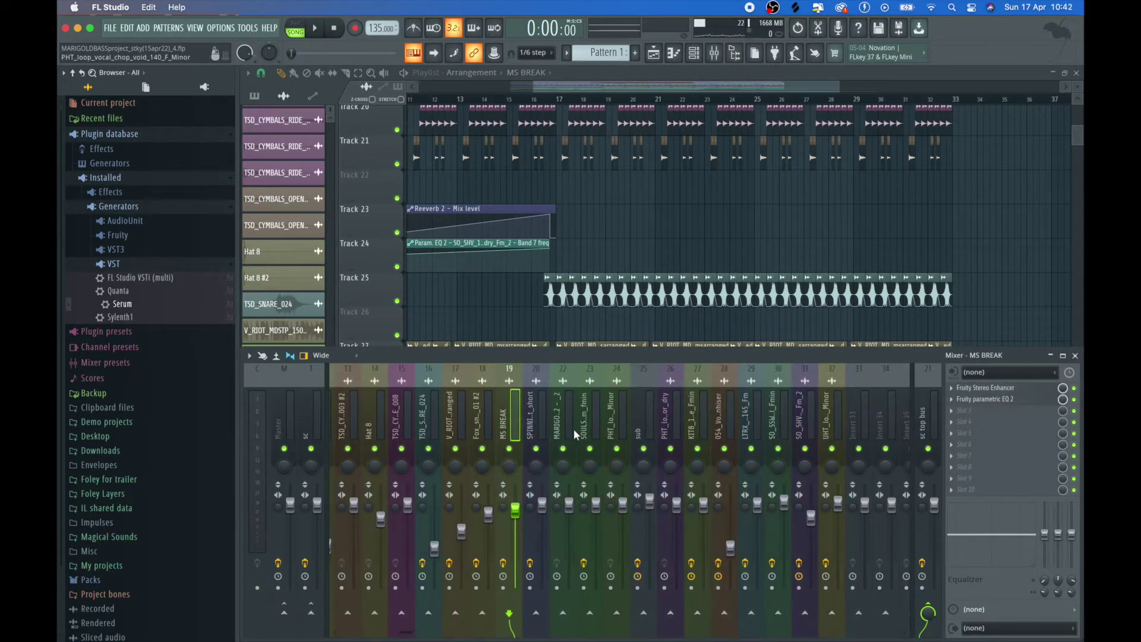
{"action": "left_click", "coordinate": [1006, 389]}
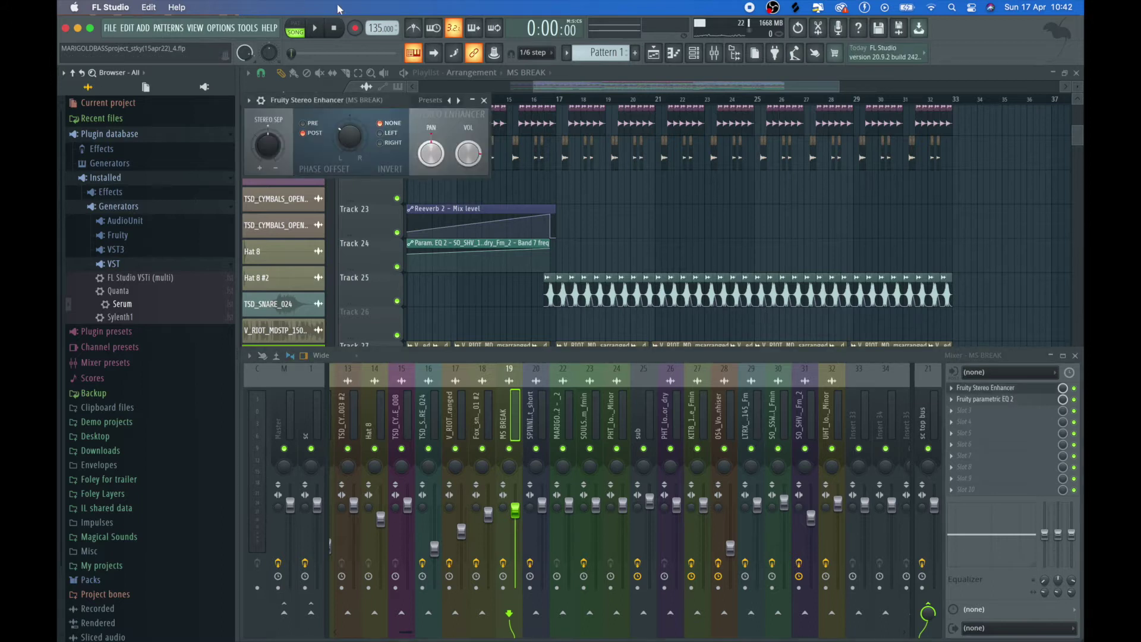
Step: Close the mixer and select the playlist time range from bar 17 to bar 21
{"action": "key", "text": "F9"}
{"action": "scroll", "coordinate": [514, 238], "scroll_direction": "up", "scroll_amount": 3}
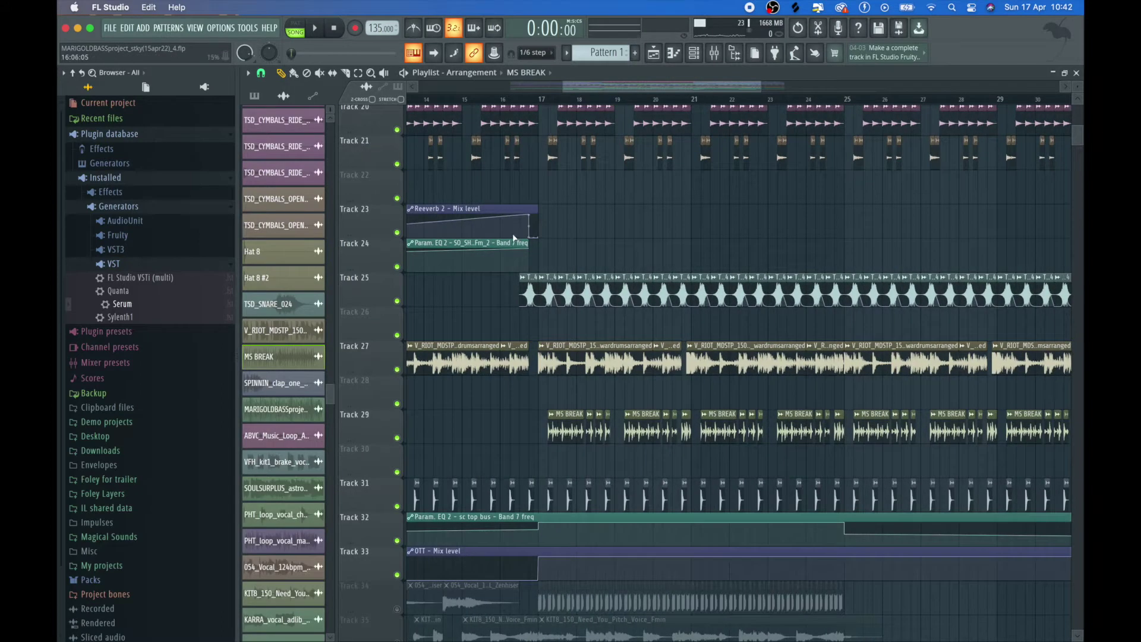
{"action": "scroll", "coordinate": [513, 238], "scroll_direction": "up", "scroll_amount": 5}
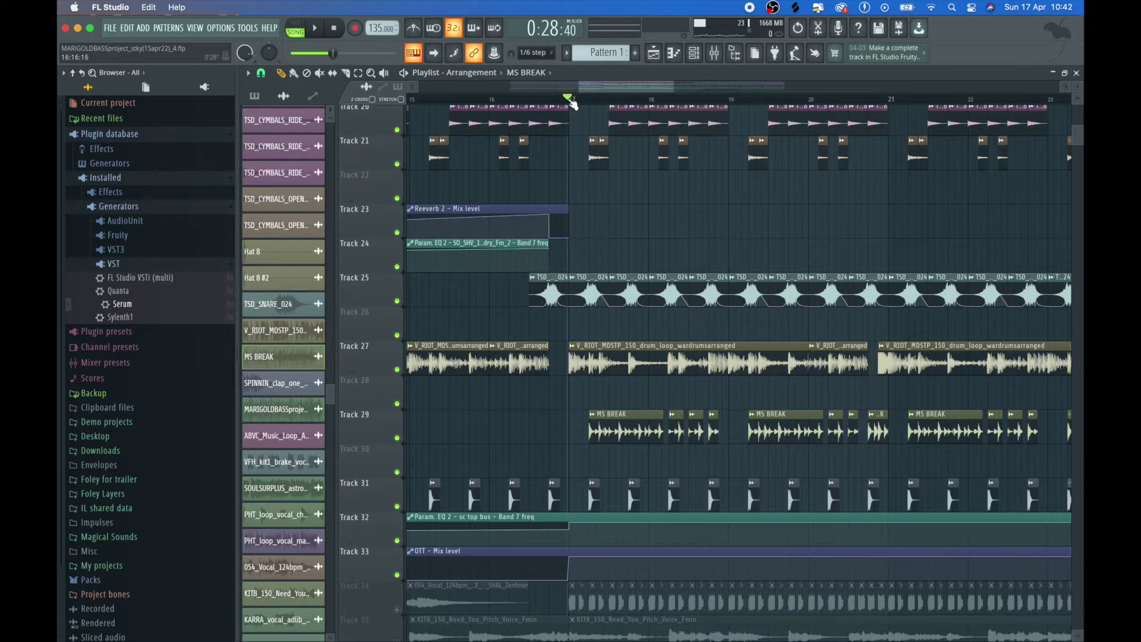
{"action": "left_click_drag", "start_coordinate": [572, 103], "coordinate": [753, 109]}
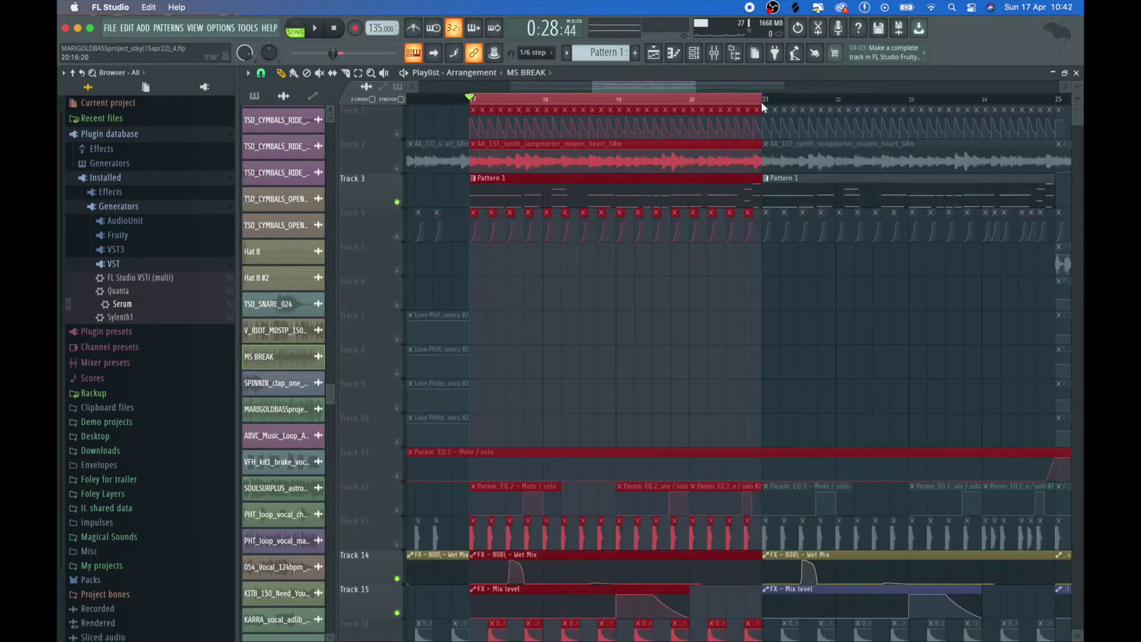
Step: Open the channel rack, play the selected range and filter the rack to the Unsorted channels
{"action": "scroll", "coordinate": [760, 101], "scroll_direction": "down", "scroll_amount": 1}
{"action": "left_click", "coordinate": [693, 53]}
{"action": "key", "text": "space"}
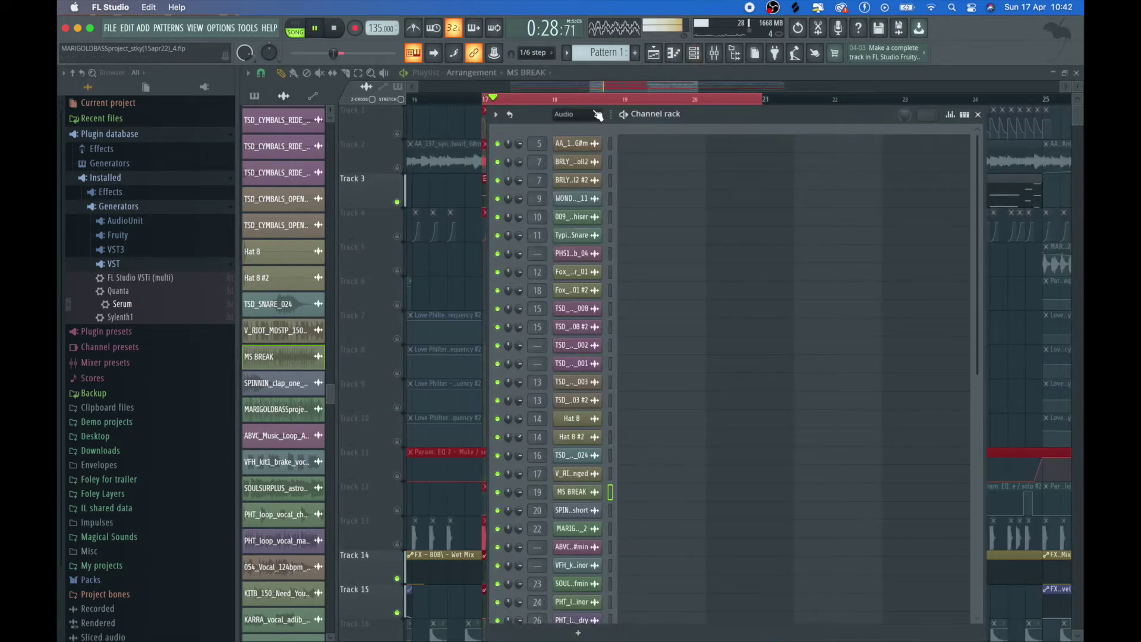
{"action": "left_click", "coordinate": [597, 114]}
{"action": "left_click", "coordinate": [573, 146]}
{"action": "key", "text": "space"}
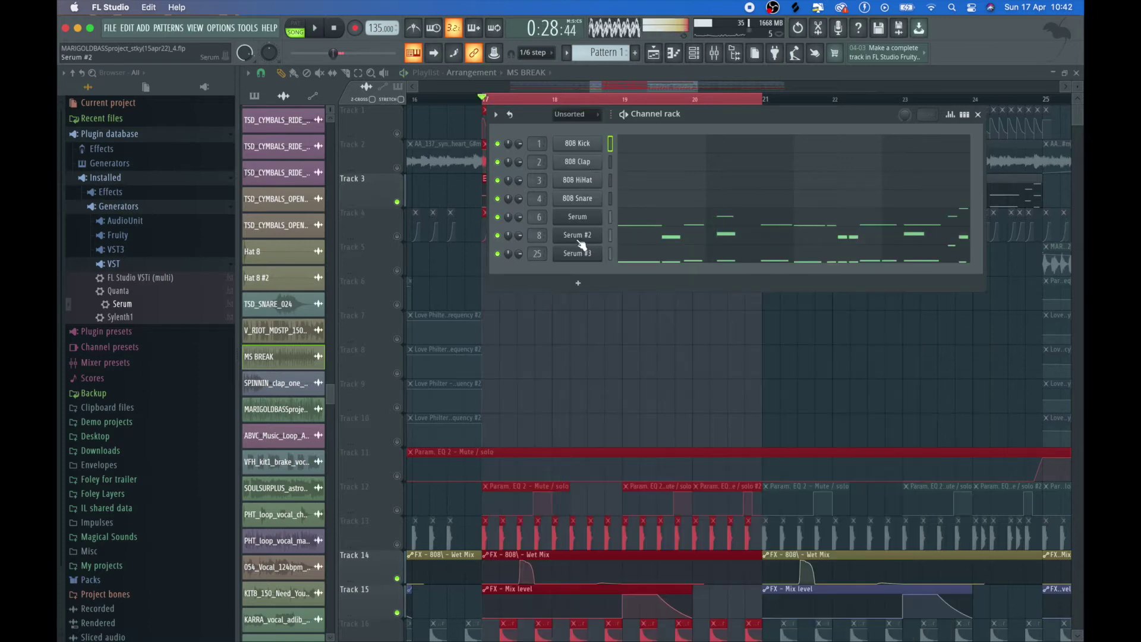
Step: Turn off the noise oscillator in the Serum 808 patch, view its effects rack and close the plugin
{"action": "left_click", "coordinate": [571, 217]}
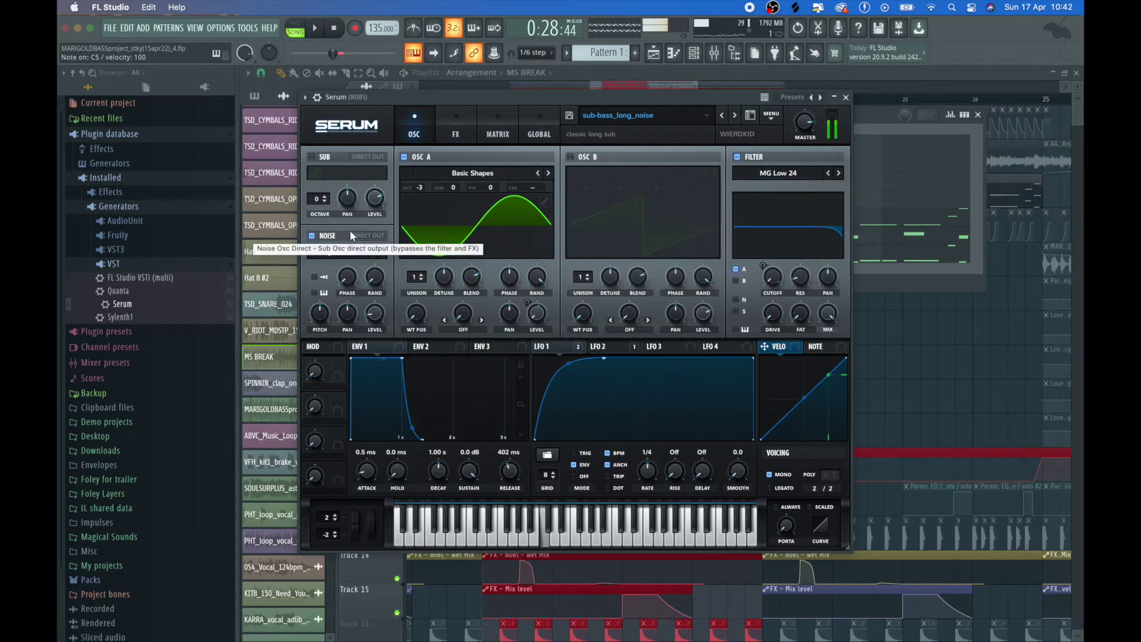
{"action": "left_click", "coordinate": [313, 236]}
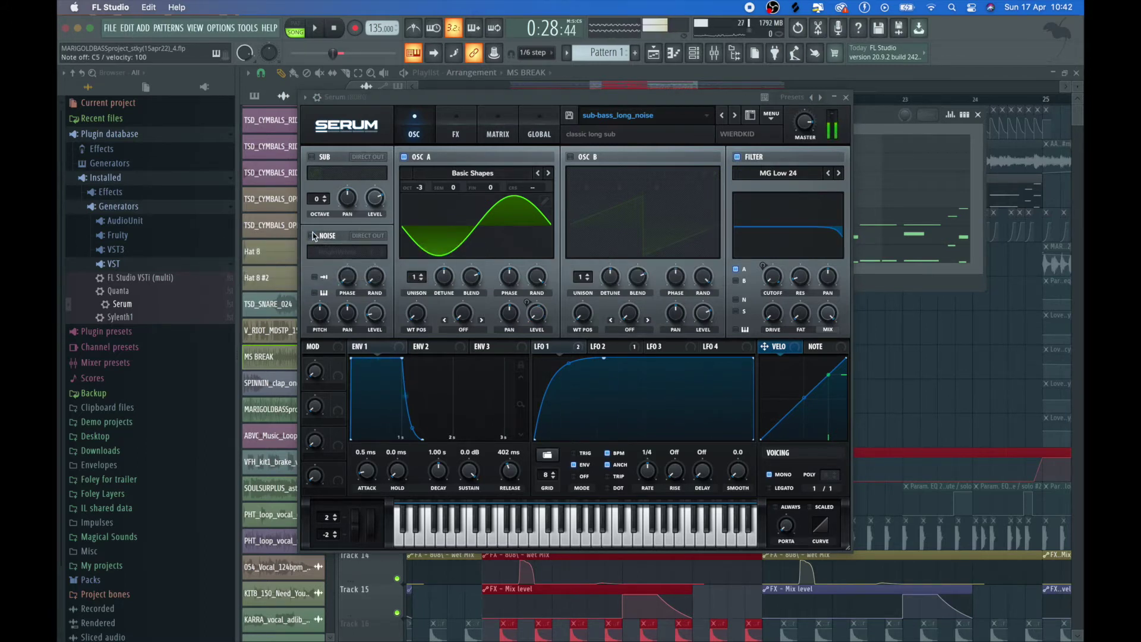
{"action": "left_click", "coordinate": [456, 131]}
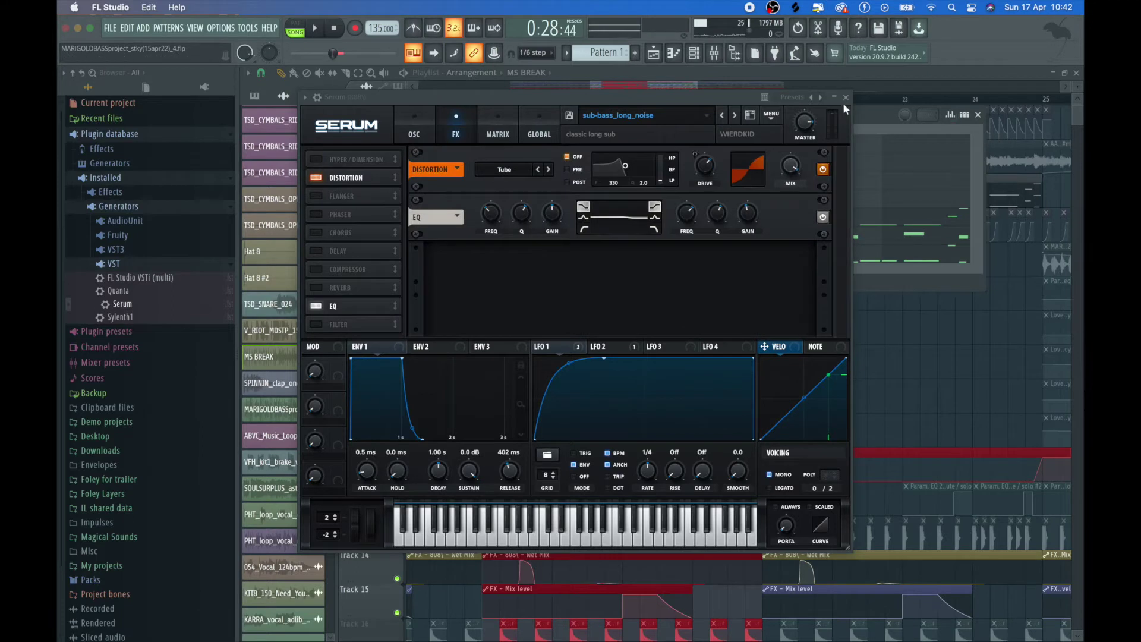
{"action": "left_click", "coordinate": [845, 97]}
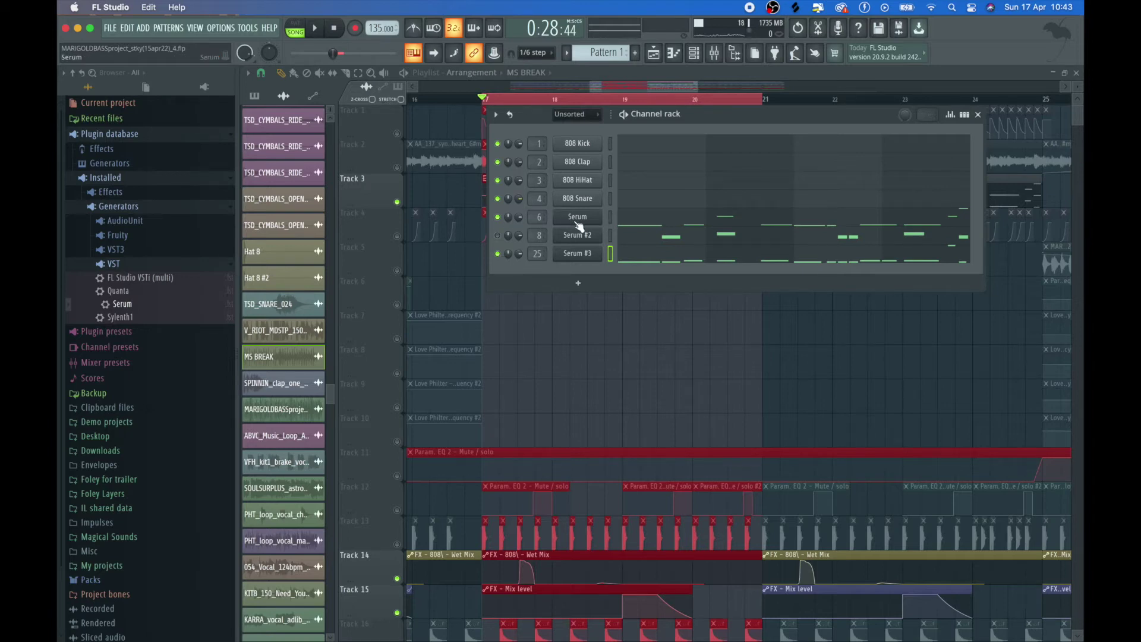
Step: Select the Serum and Serum #2 channels one after the other to audition their sounds
{"action": "left_click", "coordinate": [610, 220]}
{"action": "left_click", "coordinate": [609, 236]}
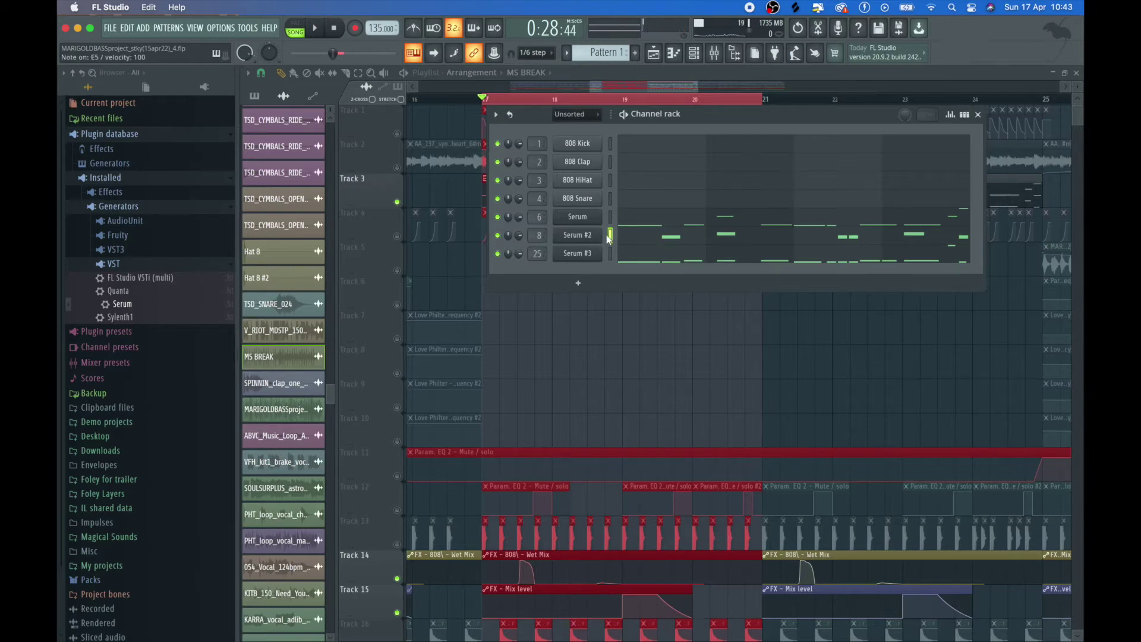
{"action": "left_click", "coordinate": [609, 237]}
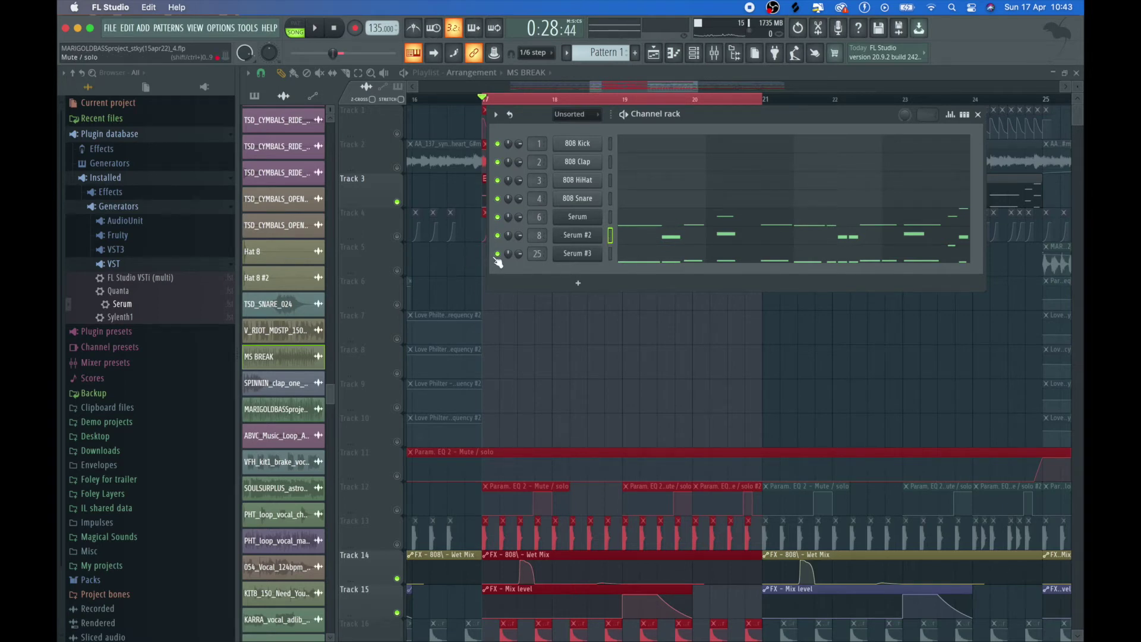
Step: Play the pattern with the Serum #3 channel muted, stop playback and switch back to song mode
{"action": "left_click", "coordinate": [632, 114]}
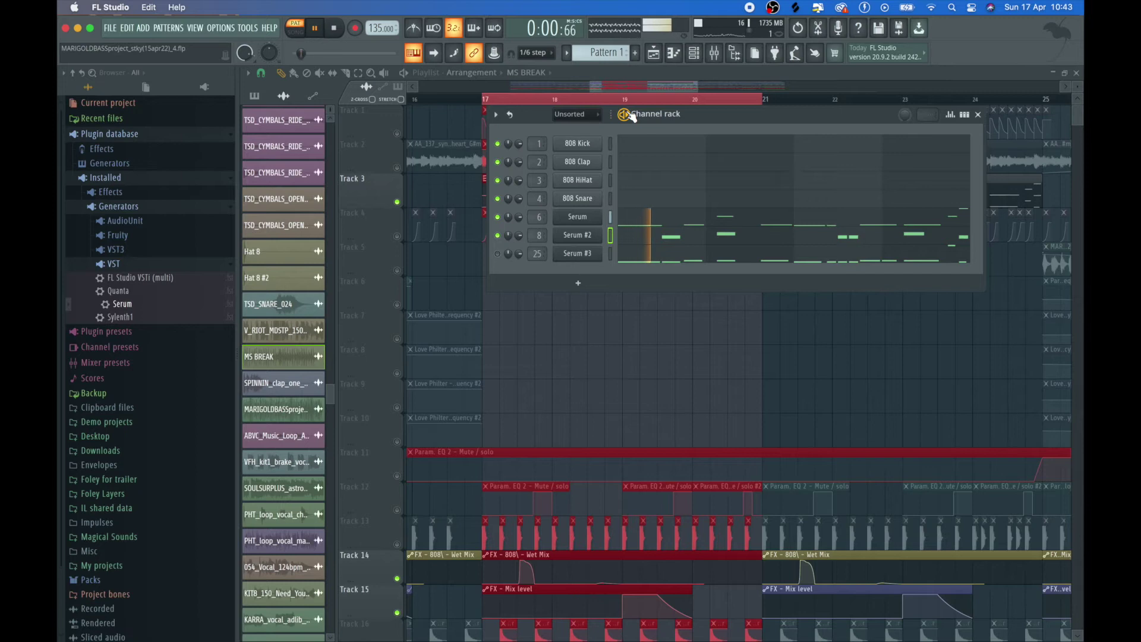
{"action": "key", "text": "space"}
{"action": "left_click", "coordinate": [300, 34]}
{"action": "scroll", "coordinate": [537, 473], "scroll_direction": "down", "scroll_amount": 6}
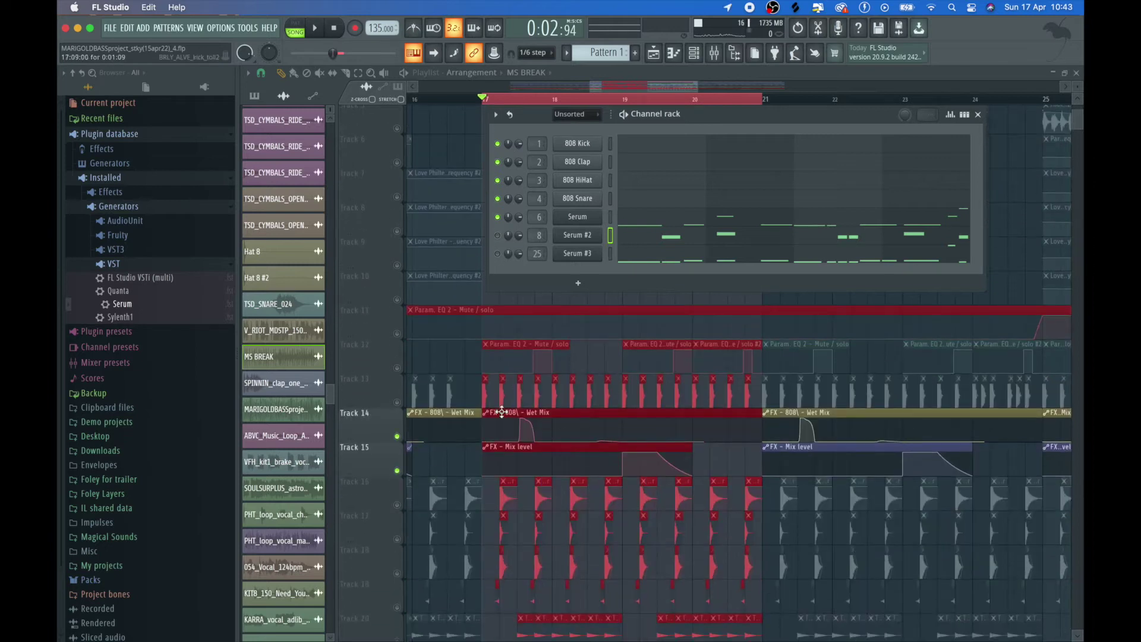
Step: Open the mixer, show the Effector FX module on the 808 track and play the selected bars
{"action": "left_click", "coordinate": [716, 54]}
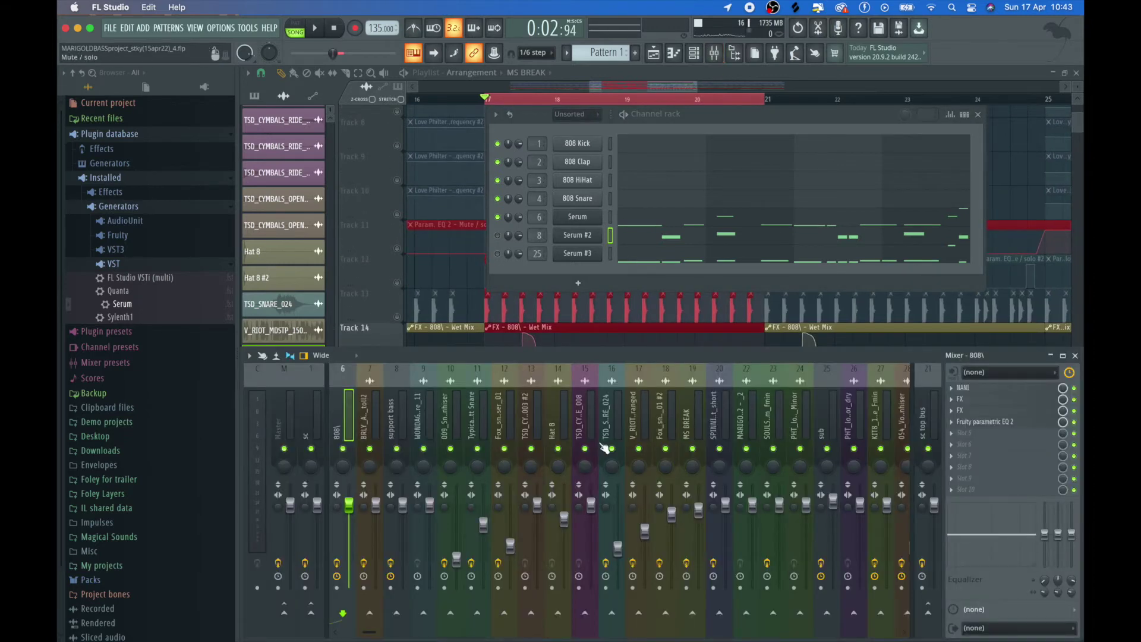
{"action": "scroll", "coordinate": [867, 433], "scroll_direction": "up", "scroll_amount": 4}
{"action": "left_click", "coordinate": [974, 399]}
{"action": "key", "text": "space"}
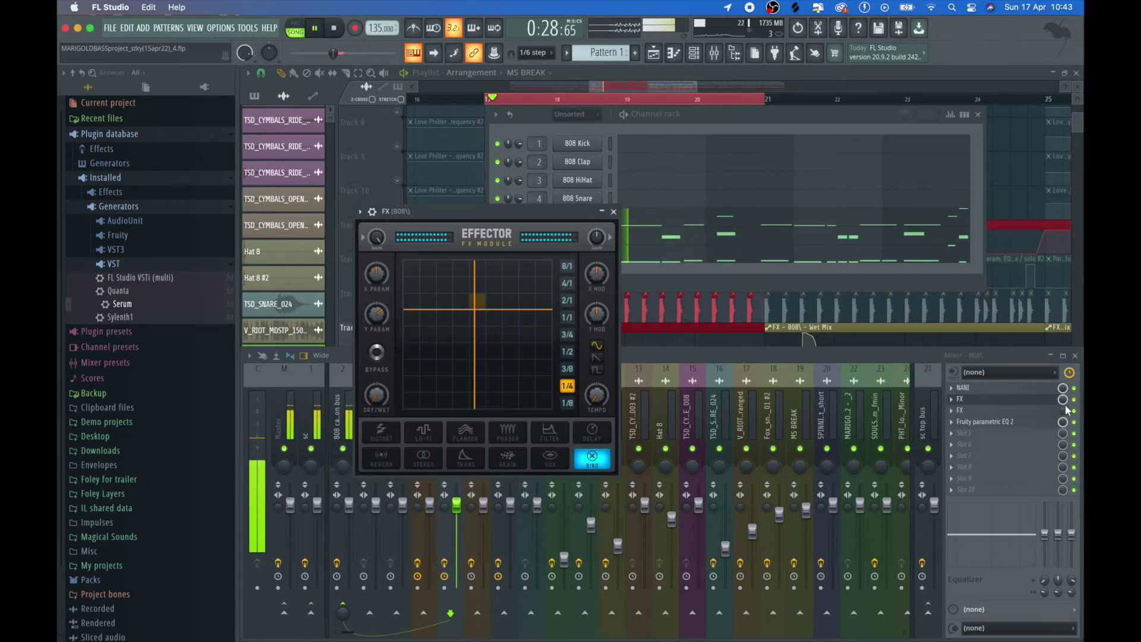
Step: Examine the FX wet mix and mix level automation clips in the playlist while the selected range plays
{"action": "scroll", "coordinate": [728, 337], "scroll_direction": "down", "scroll_amount": 4}
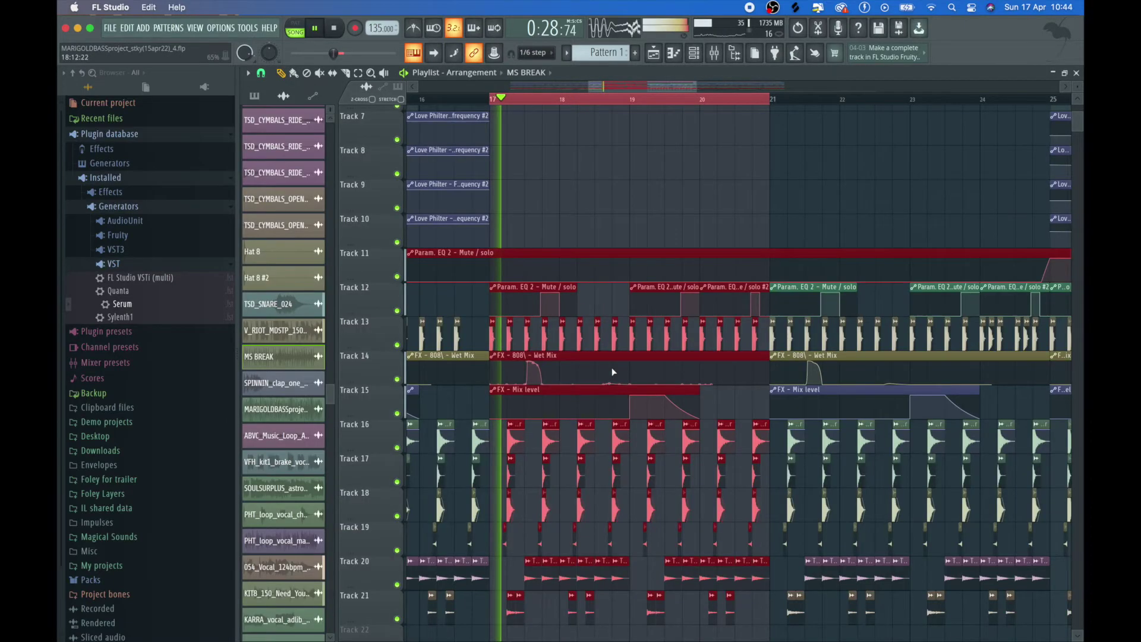
{"action": "scroll", "coordinate": [611, 368], "scroll_direction": "up", "scroll_amount": 5}
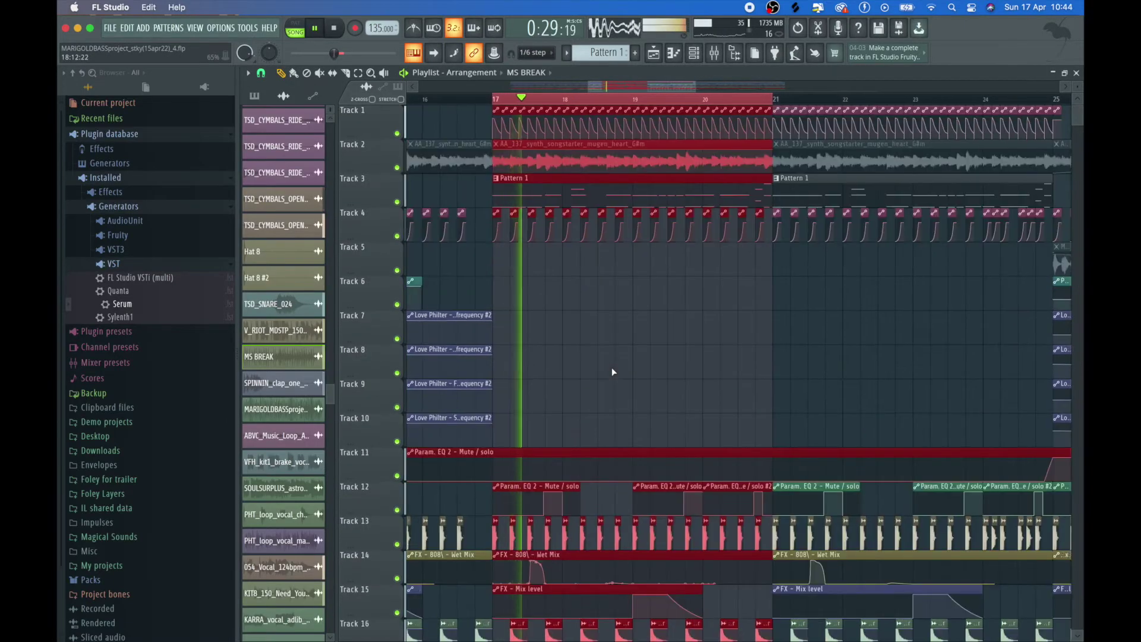
{"action": "scroll", "coordinate": [613, 371], "scroll_direction": "down", "scroll_amount": 3}
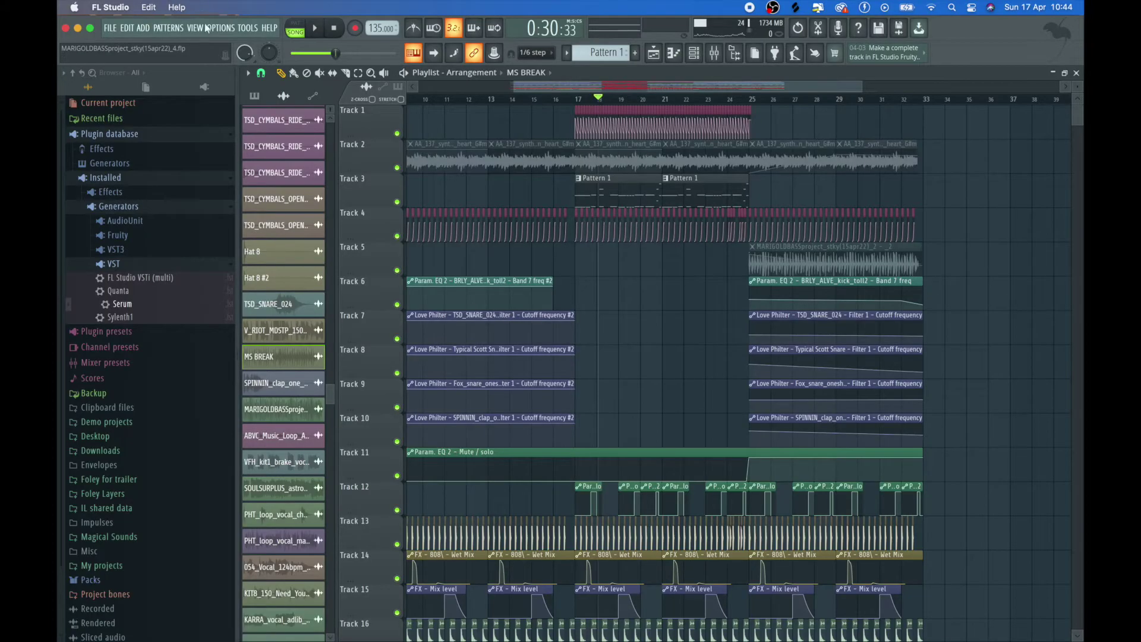
Step: Open the audio settings to view the buffer length and close them again
{"action": "left_click", "coordinate": [207, 28]}
{"action": "left_click", "coordinate": [229, 66]}
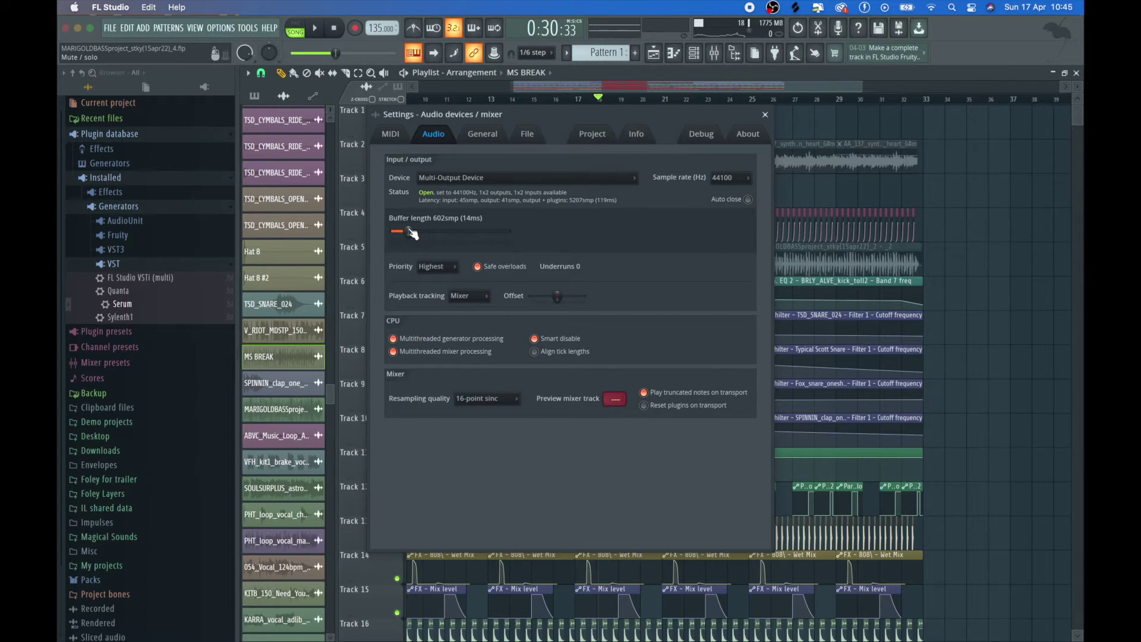
{"action": "left_click", "coordinate": [765, 115]}
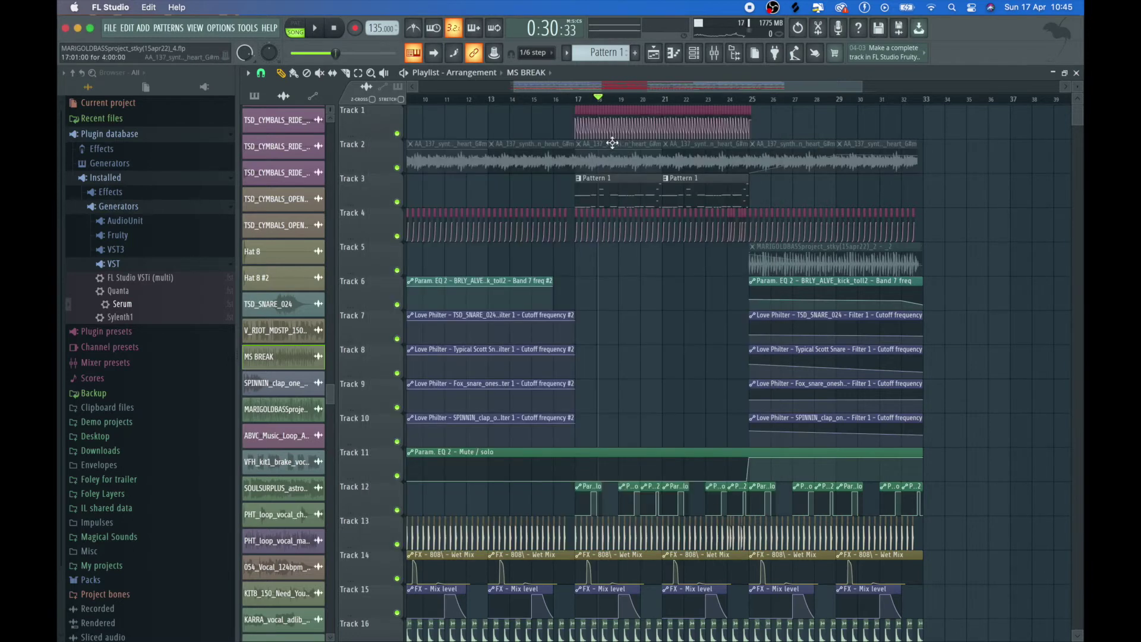
Step: Move the playhead to bar 17 and play the full arrangement from there
{"action": "scroll", "coordinate": [612, 143], "scroll_direction": "up", "scroll_amount": 5}
{"action": "left_click", "coordinate": [606, 106]}
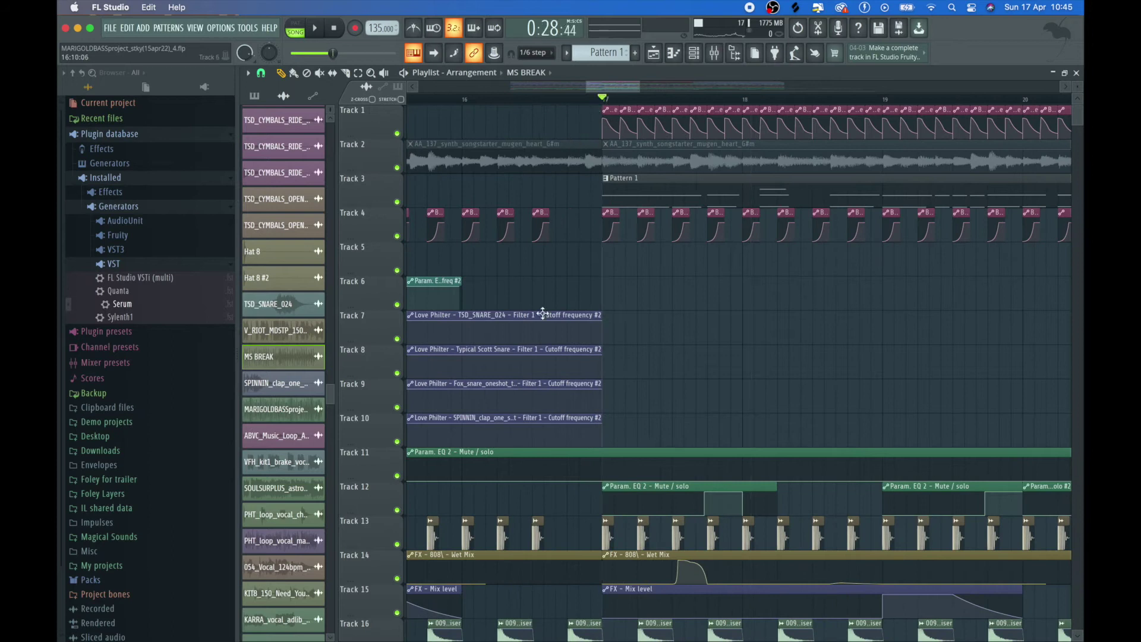
{"action": "scroll", "coordinate": [605, 107], "scroll_direction": "down", "scroll_amount": 5}
{"action": "key", "text": "space"}
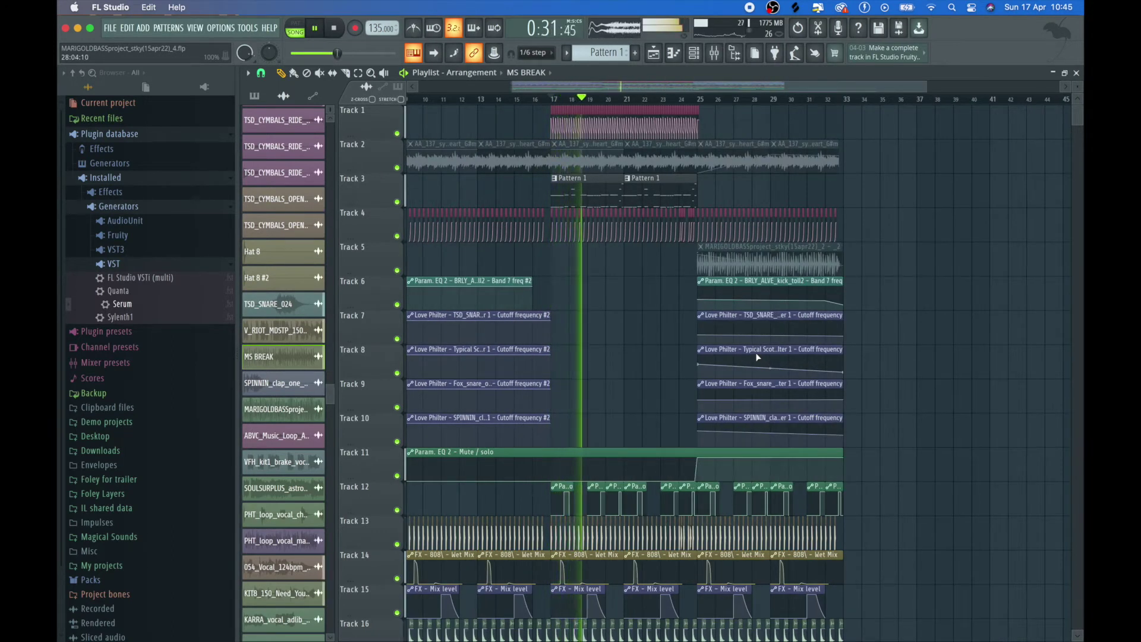
Step: Look through the playlist tracks down to Track 41 and back to Track 1 while the song plays
{"action": "scroll", "coordinate": [738, 245], "scroll_direction": "up", "scroll_amount": 1}
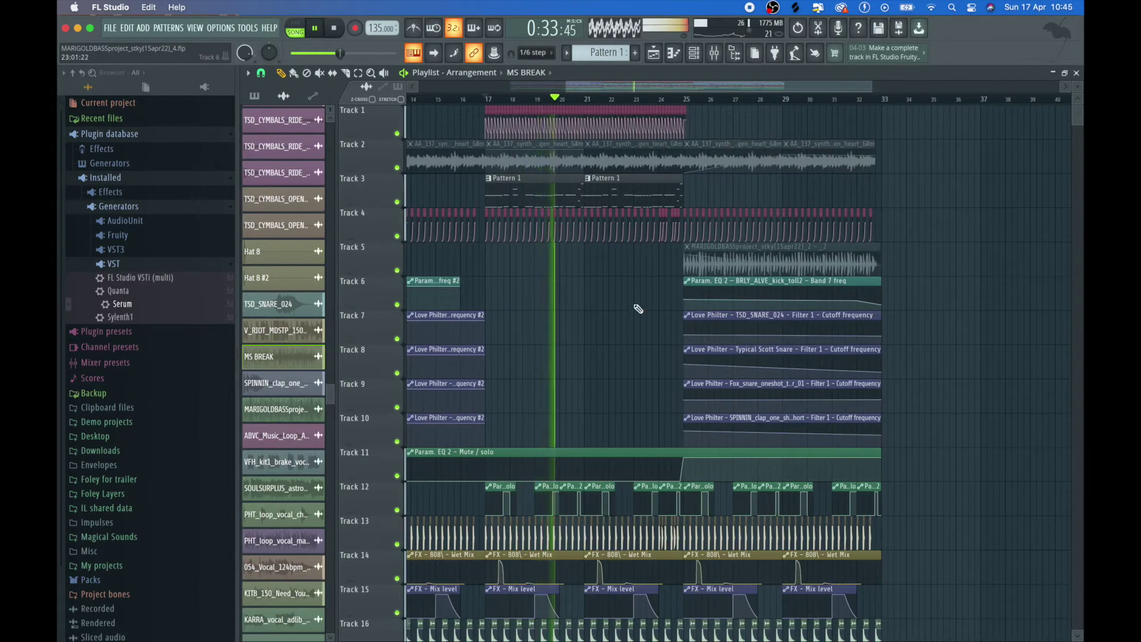
{"action": "scroll", "coordinate": [648, 286], "scroll_direction": "down", "scroll_amount": 8}
{"action": "scroll", "coordinate": [637, 323], "scroll_direction": "down", "scroll_amount": 4}
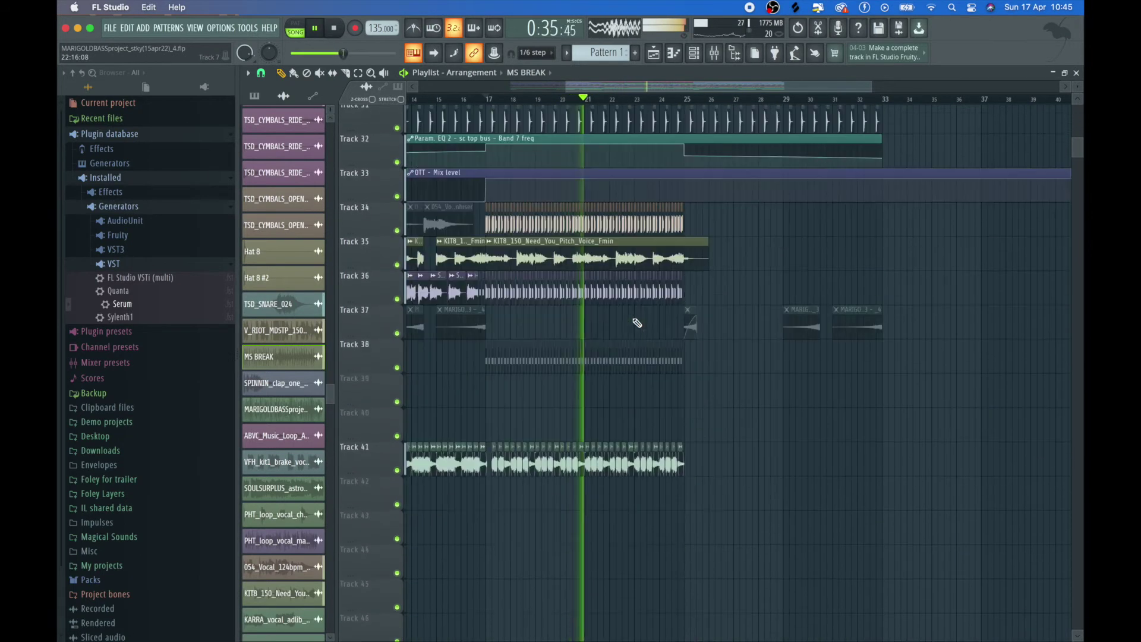
{"action": "scroll", "coordinate": [637, 323], "scroll_direction": "up", "scroll_amount": 13}
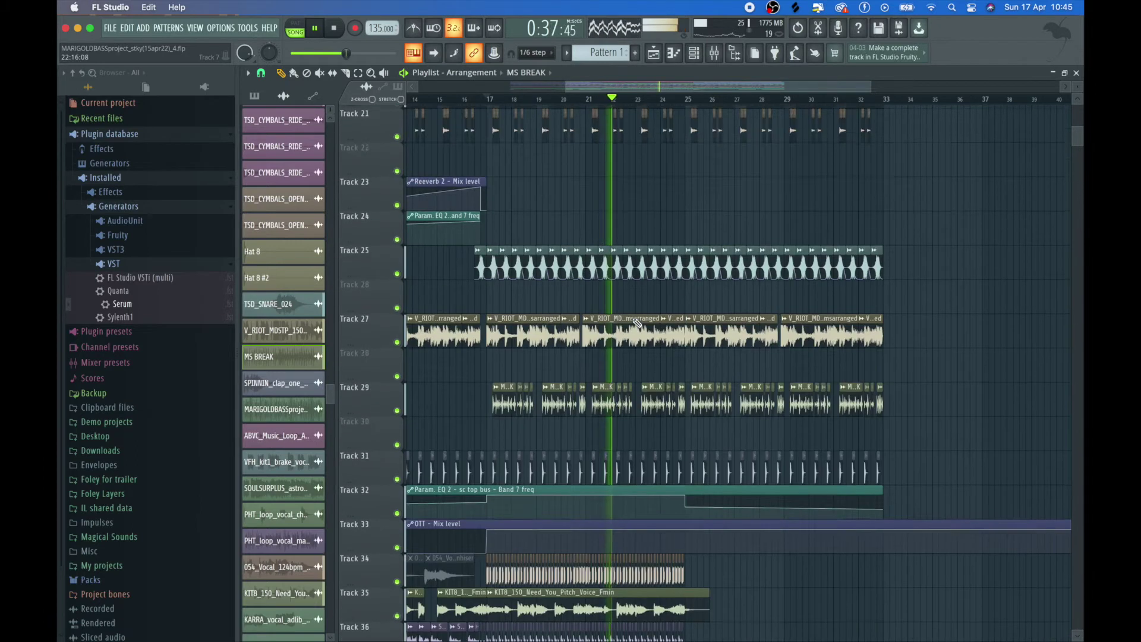
{"action": "scroll", "coordinate": [718, 323], "scroll_direction": "up", "scroll_amount": 2}
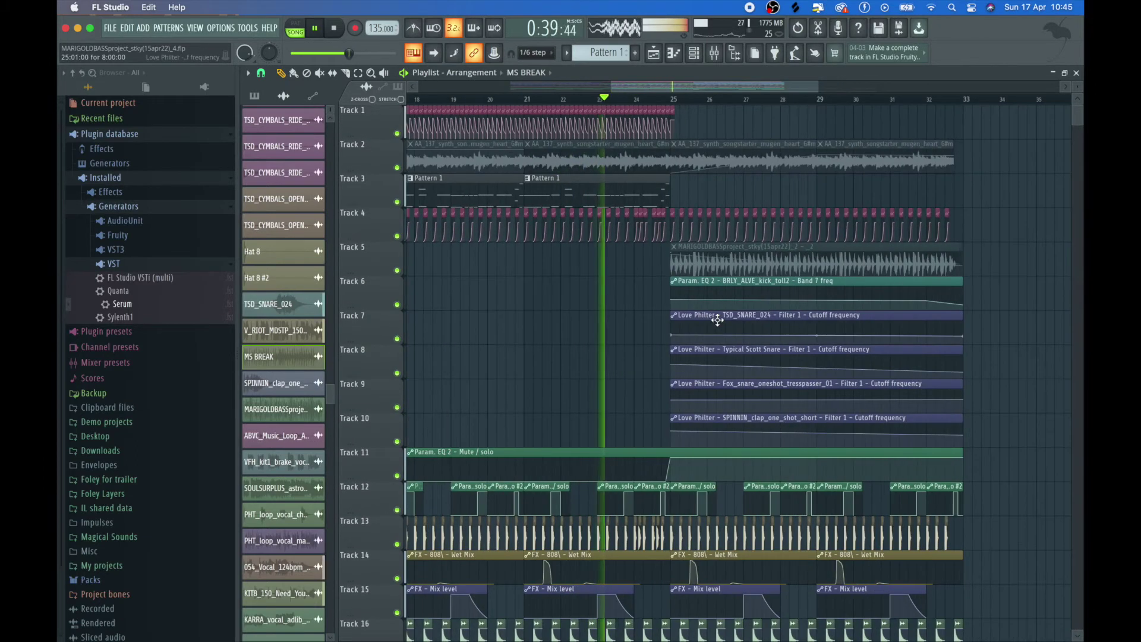
{"action": "scroll", "coordinate": [717, 319], "scroll_direction": "up", "scroll_amount": 4}
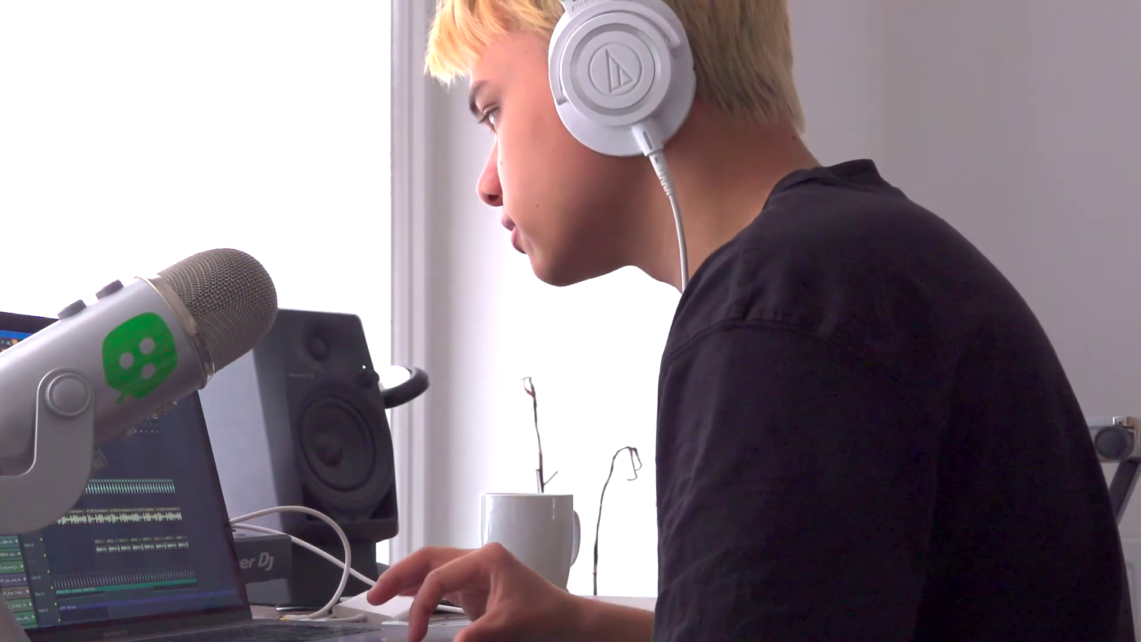
{"action": "key", "text": "x"}
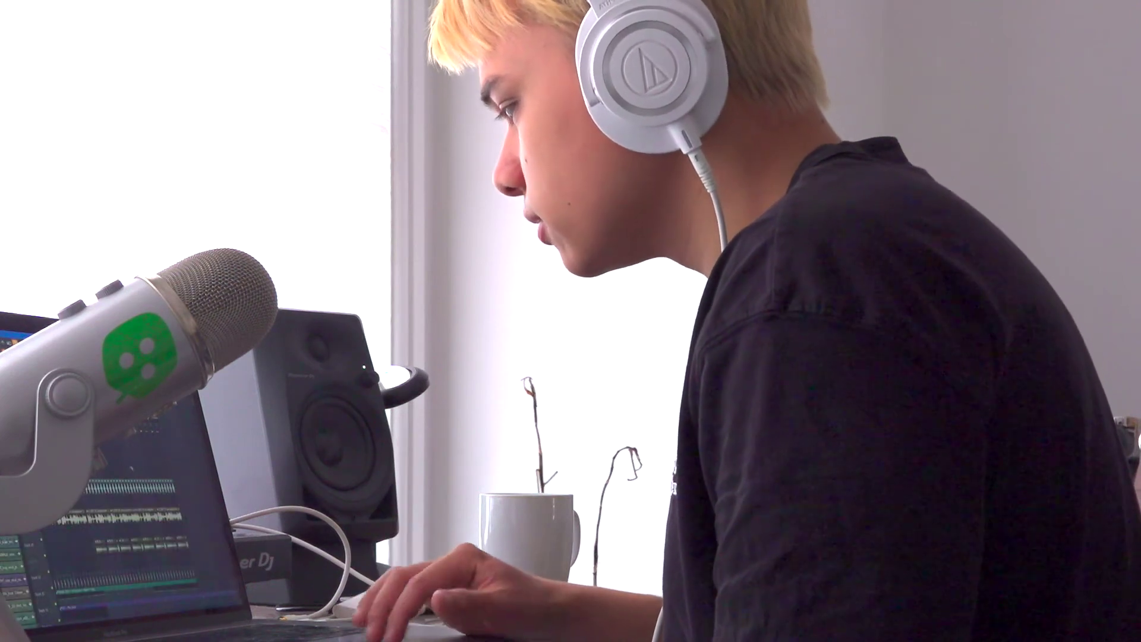